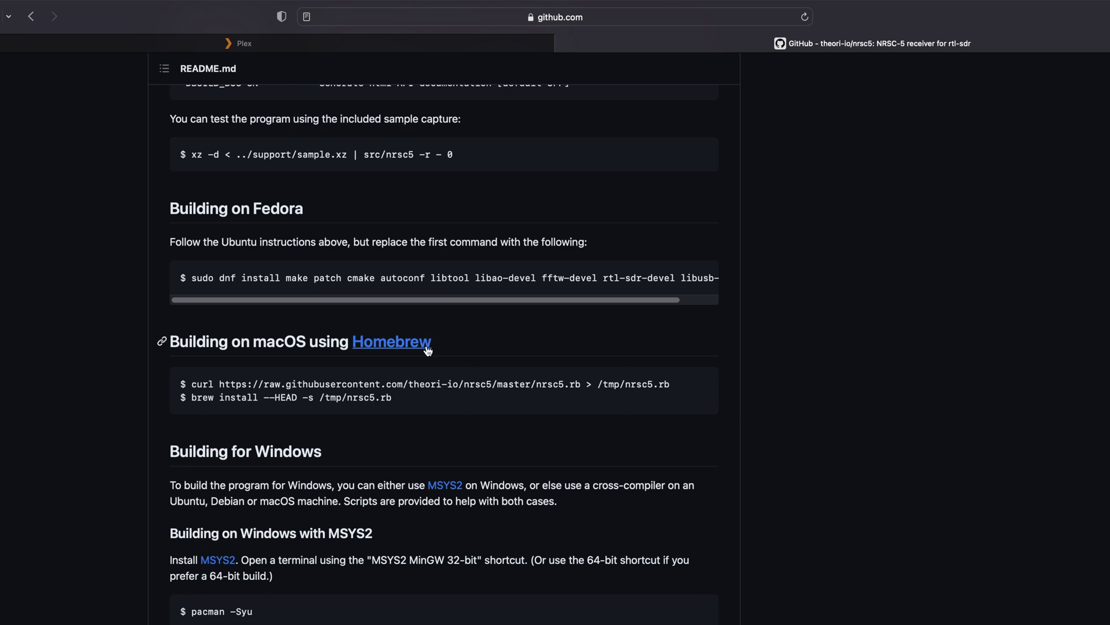
Step: Follow the README's Homebrew link to brew.sh and copy its install command
{"action": "left_click", "coordinate": [385, 345]}
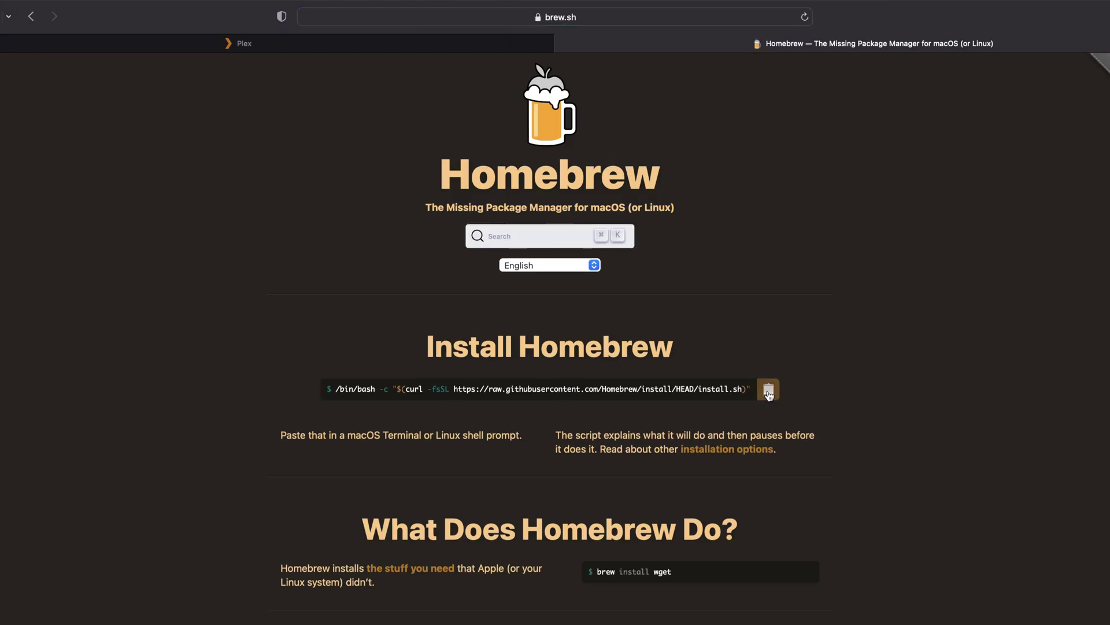
{"action": "left_click", "coordinate": [768, 392]}
Step: Launch the Terminal app through Spotlight search
{"action": "key", "text": "super+space"}
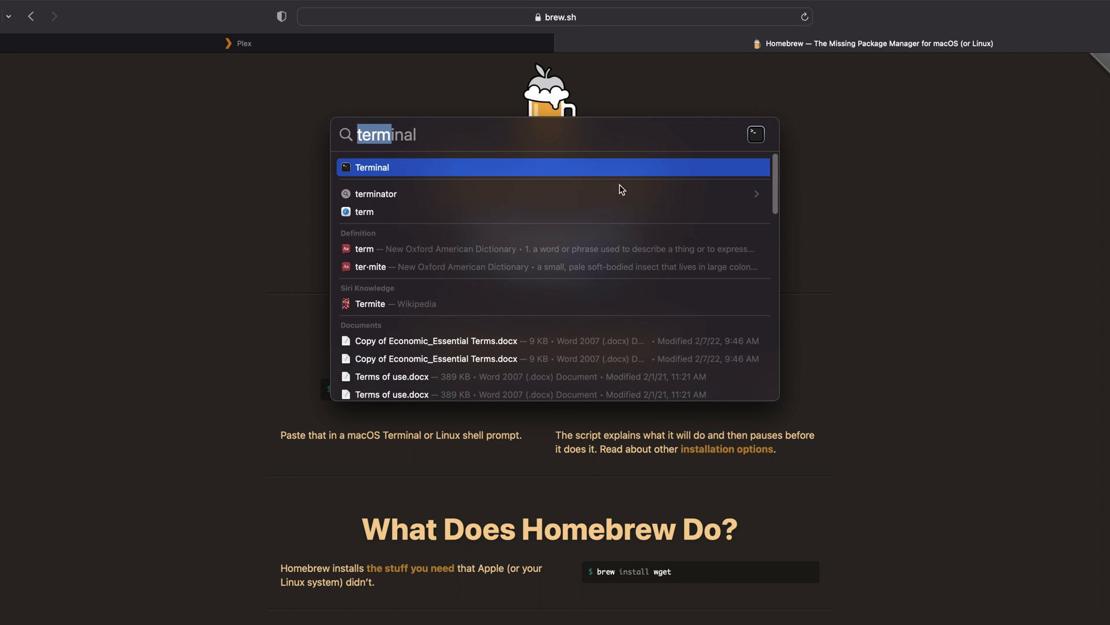
{"action": "key", "text": "BackSpace"}
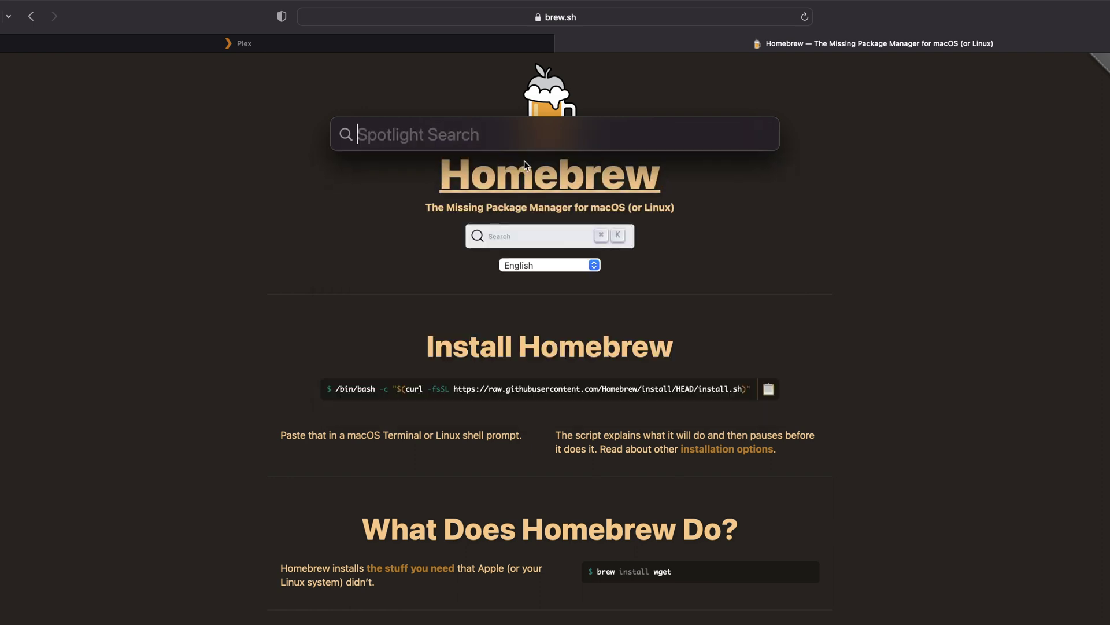
{"action": "type", "text": "t"}
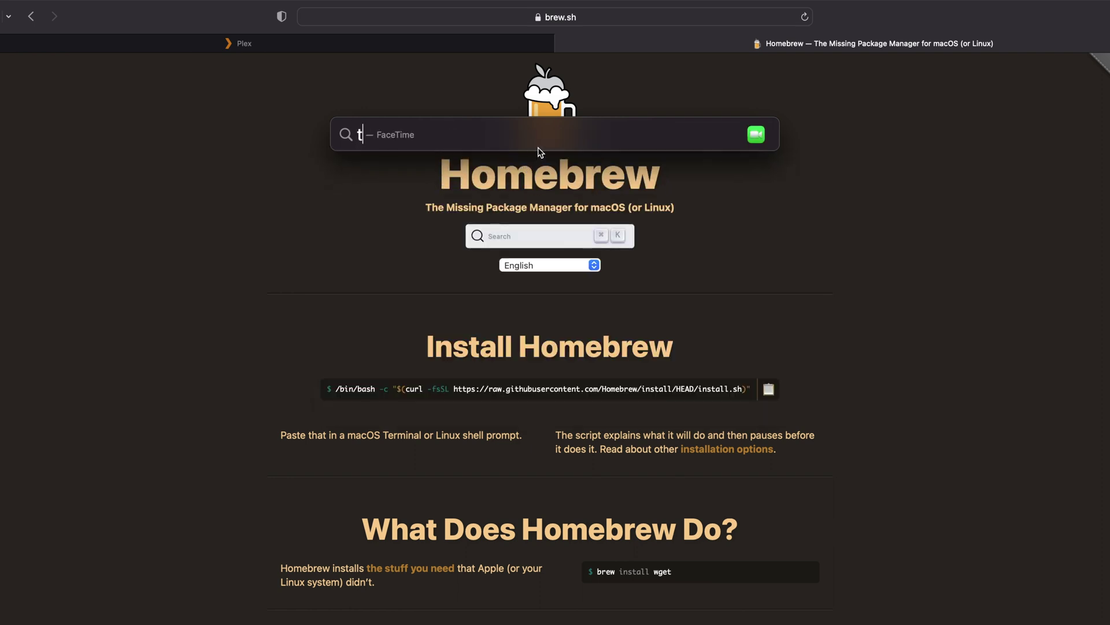
{"action": "type", "text": "erm"}
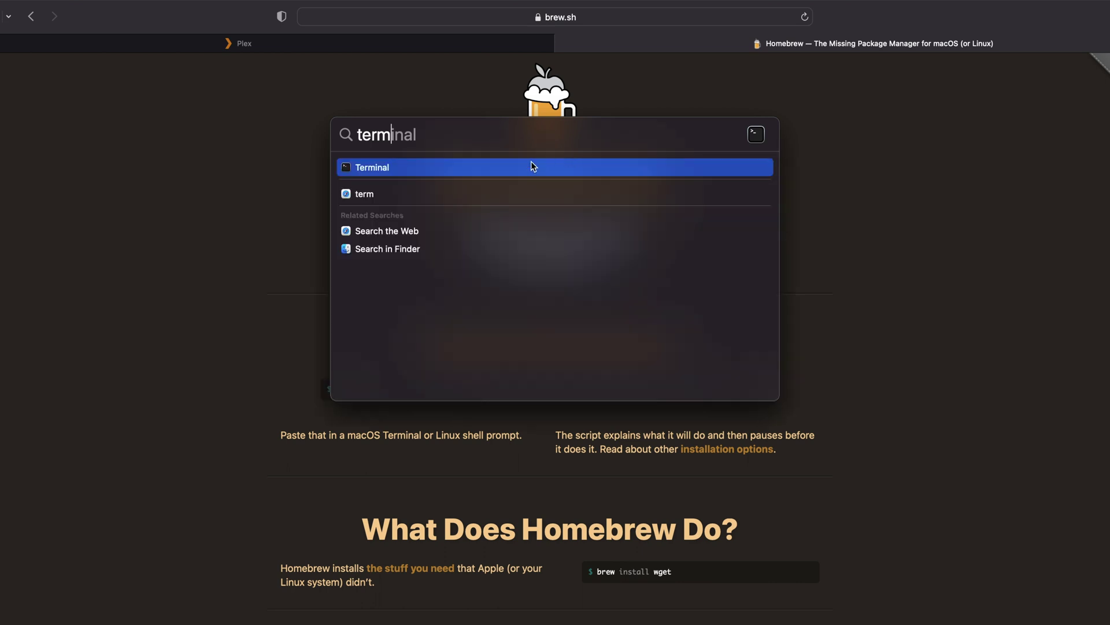
{"action": "left_click", "coordinate": [532, 166]}
Step: Paste and run the Homebrew install command, entering the account password and confirming
{"action": "right_click", "coordinate": [397, 166]}
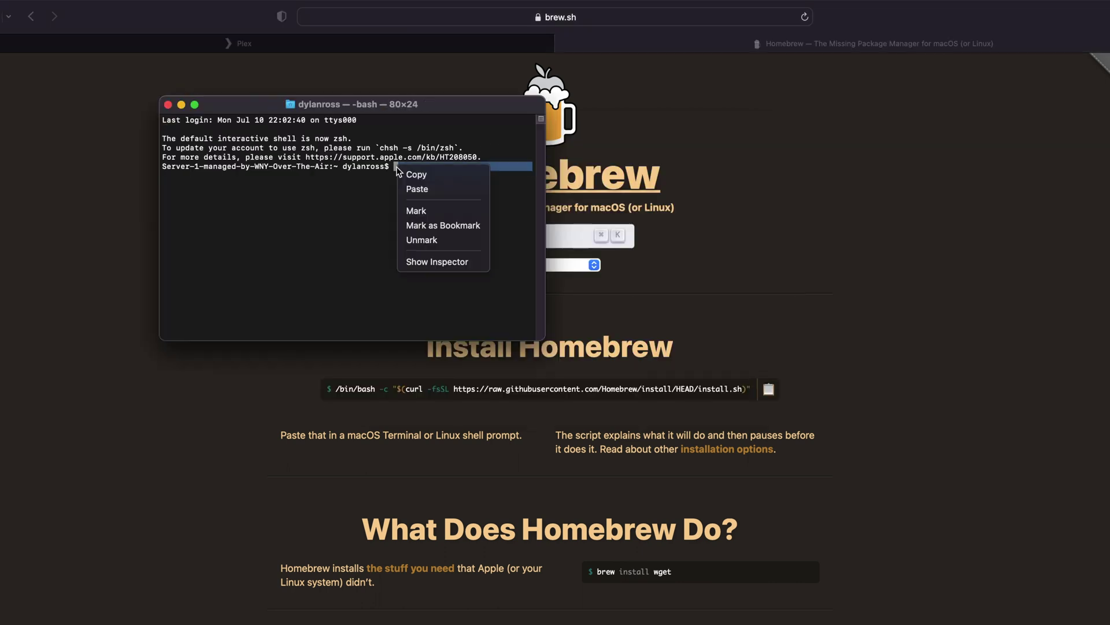
{"action": "left_click", "coordinate": [430, 191]}
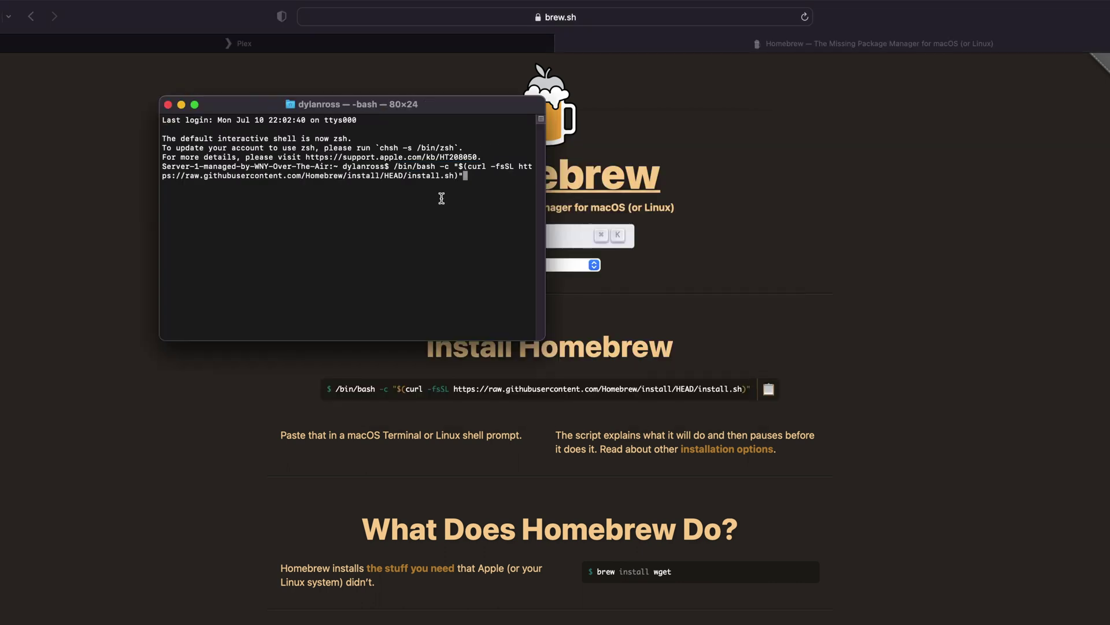
{"action": "key", "text": "Return"}
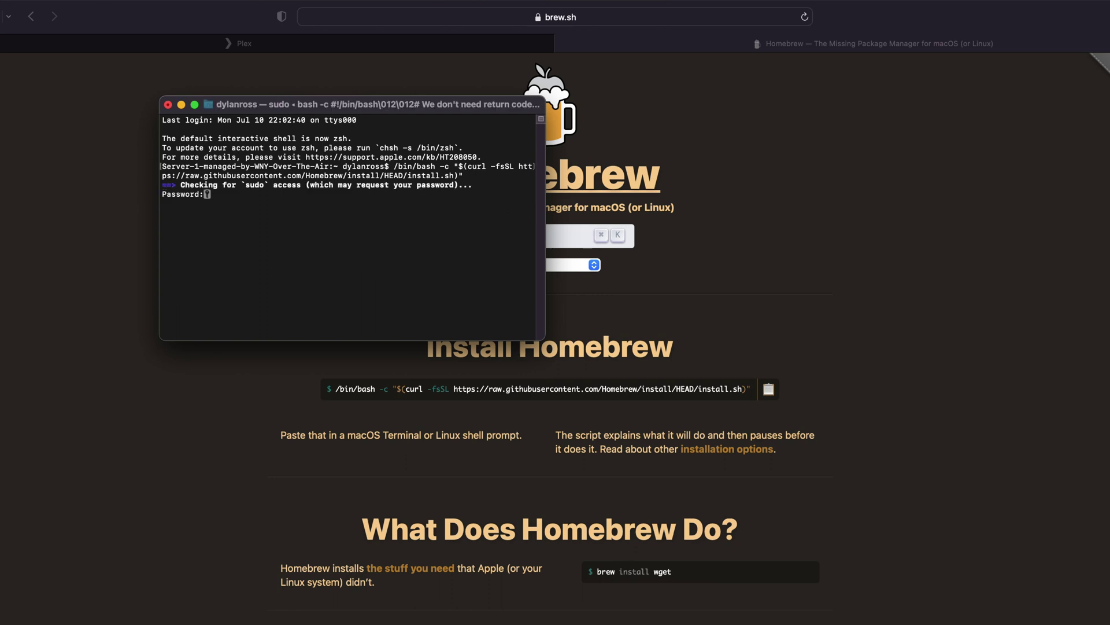
{"action": "key", "text": "Return"}
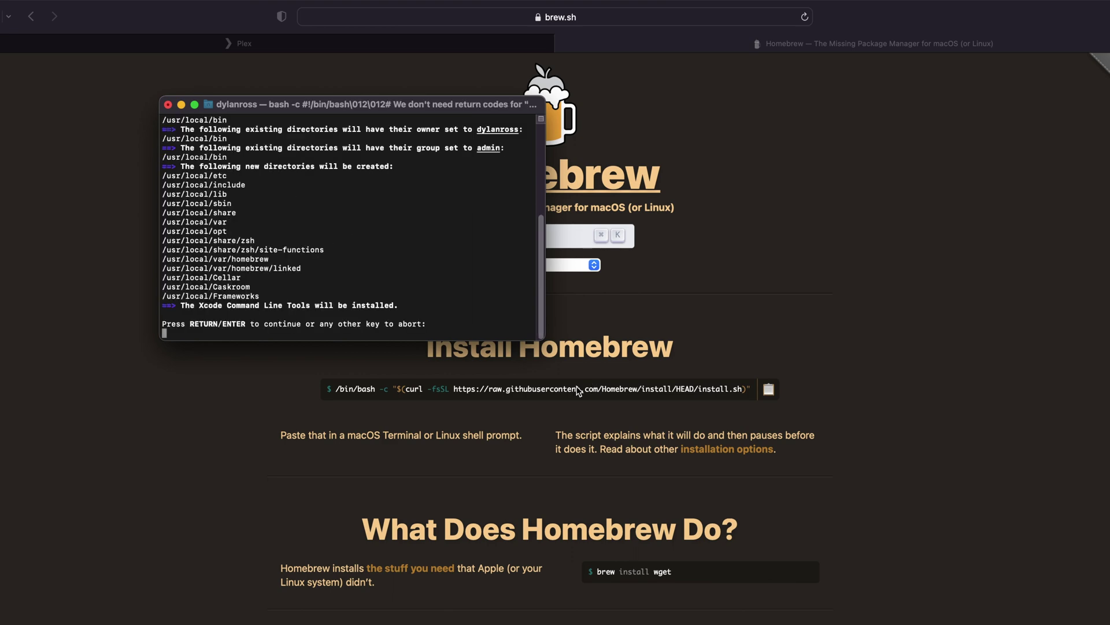
{"action": "key", "text": "Return"}
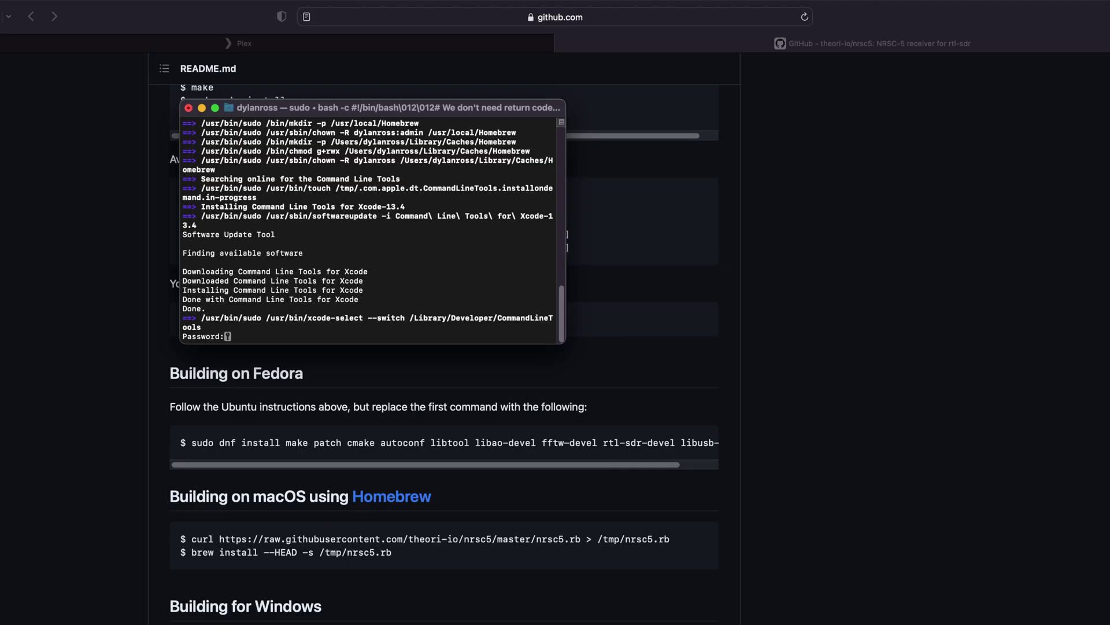
Step: Enter the password to complete the Homebrew install, verify with brew help, then close Terminal
{"action": "key", "text": "Return"}
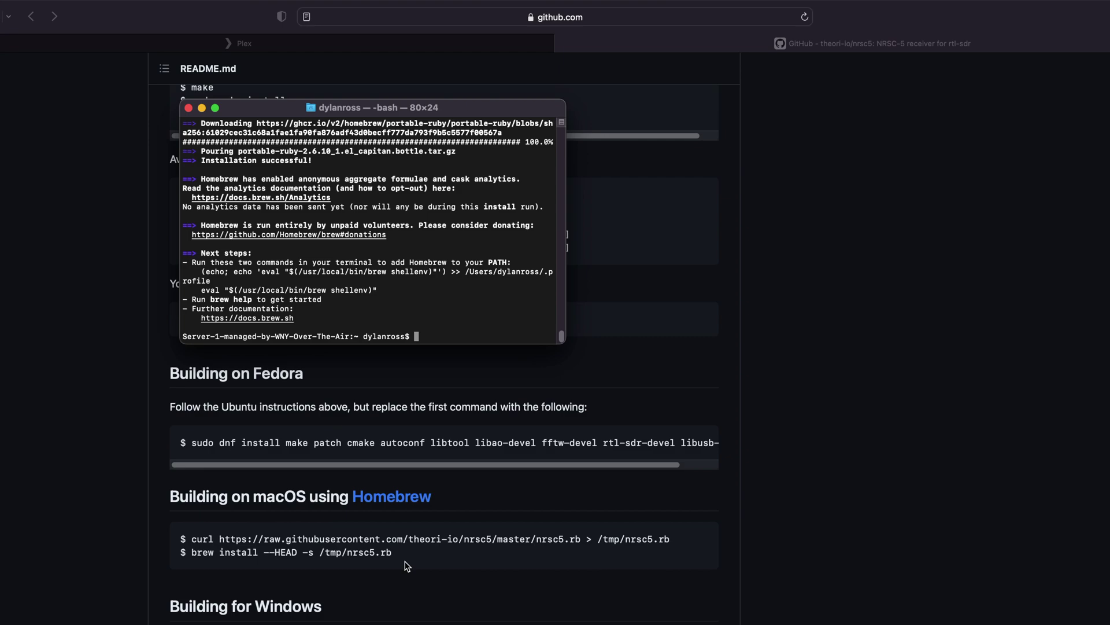
{"action": "type", "text": "brew he"}
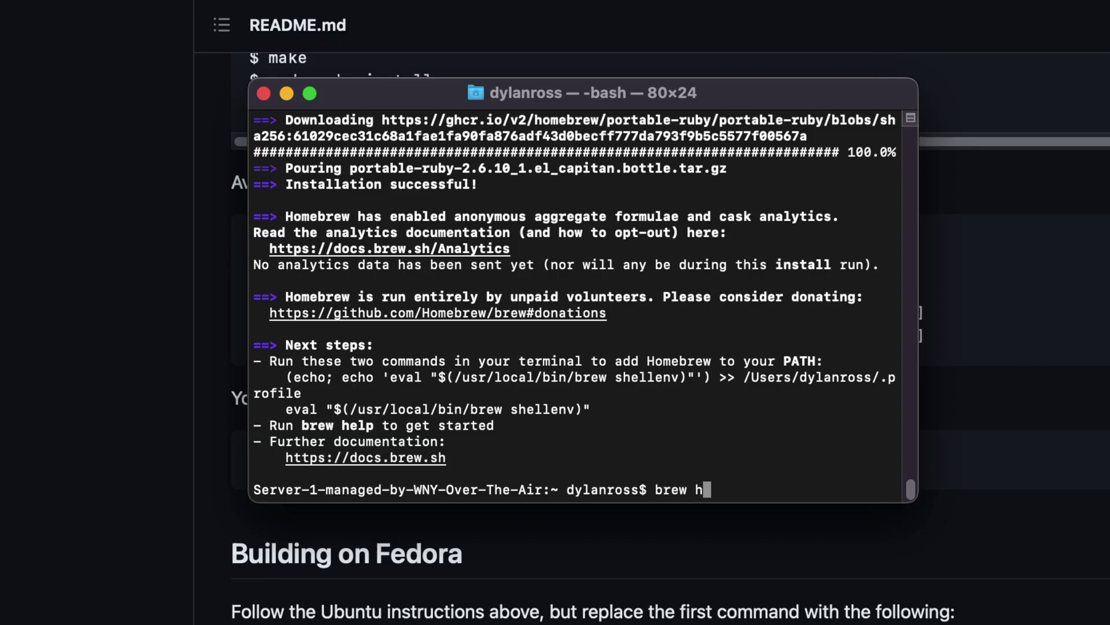
{"action": "type", "text": "lp"}
{"action": "key", "text": "Return"}
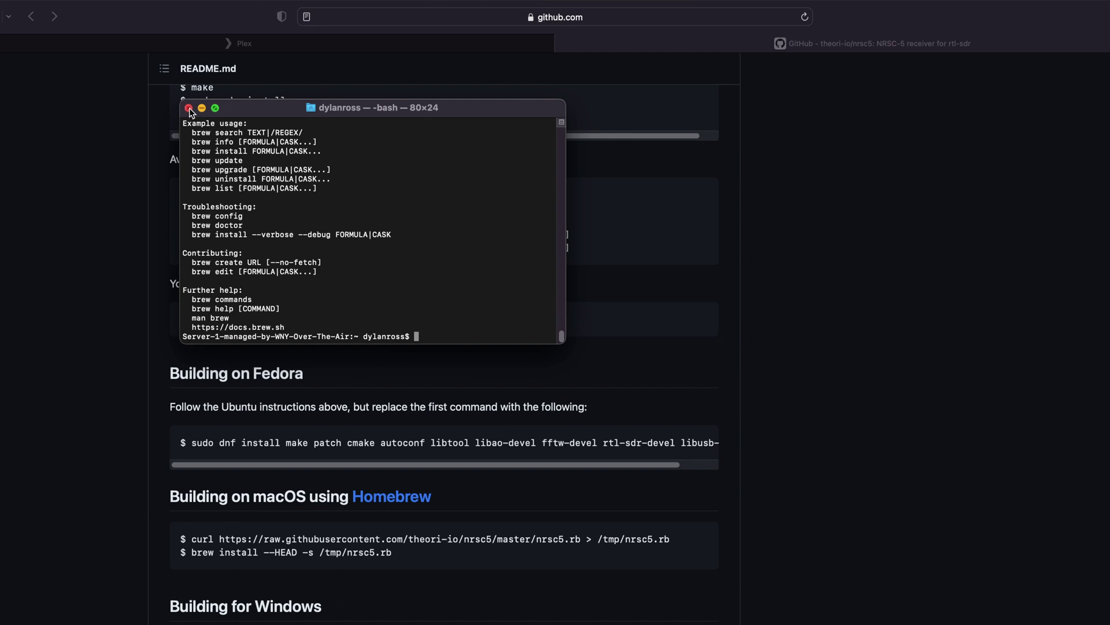
{"action": "left_click", "coordinate": [189, 108]}
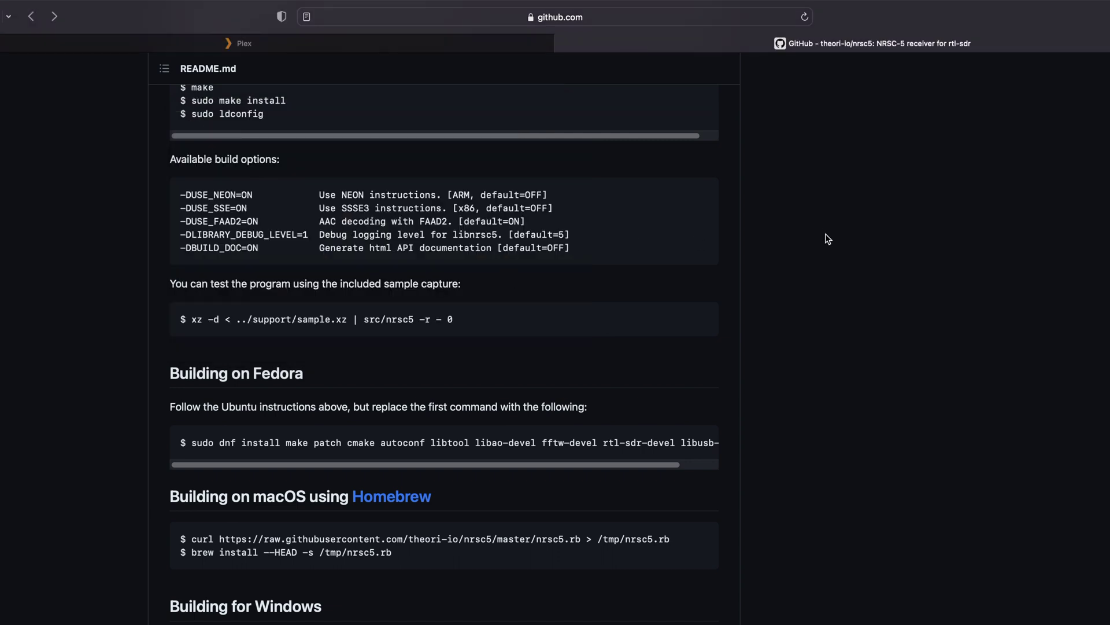
Step: Copy the README's curl command and run it to download nrsc5.rb into /tmp
{"action": "left_click_drag", "start_coordinate": [668, 535], "coordinate": [198, 532]}
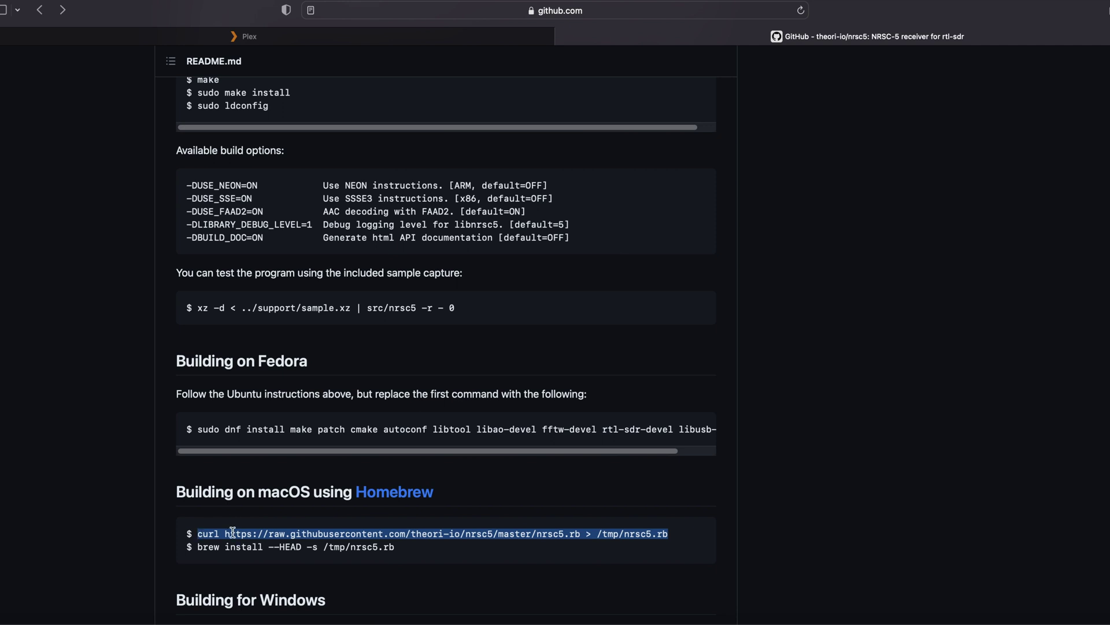
{"action": "right_click", "coordinate": [232, 531]}
{"action": "left_click", "coordinate": [252, 533]}
{"action": "right_click", "coordinate": [735, 280]}
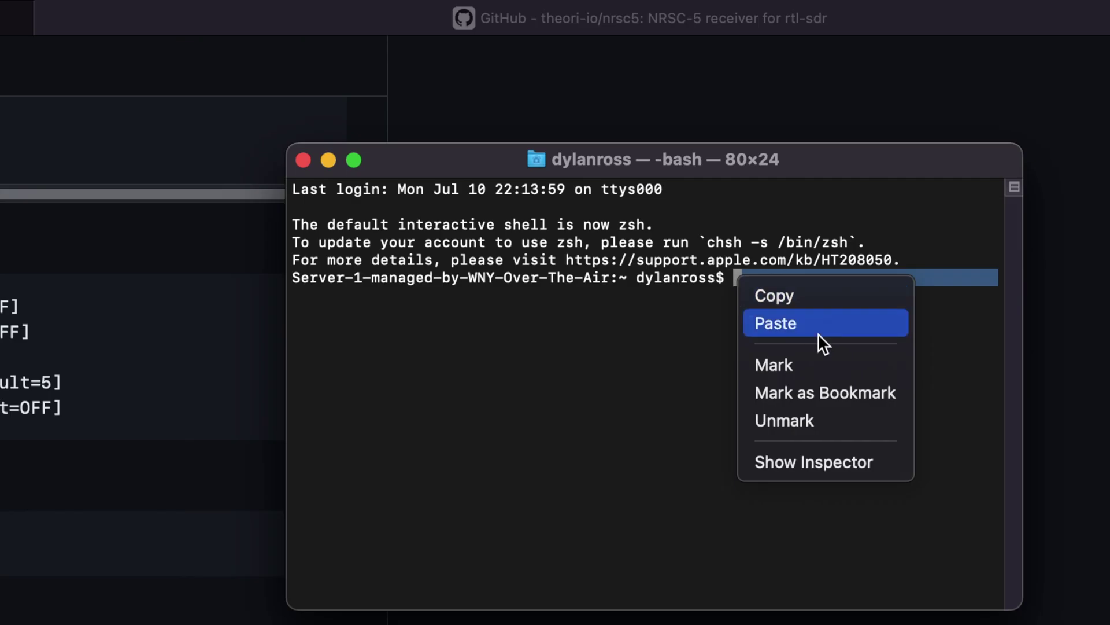
{"action": "left_click", "coordinate": [818, 334]}
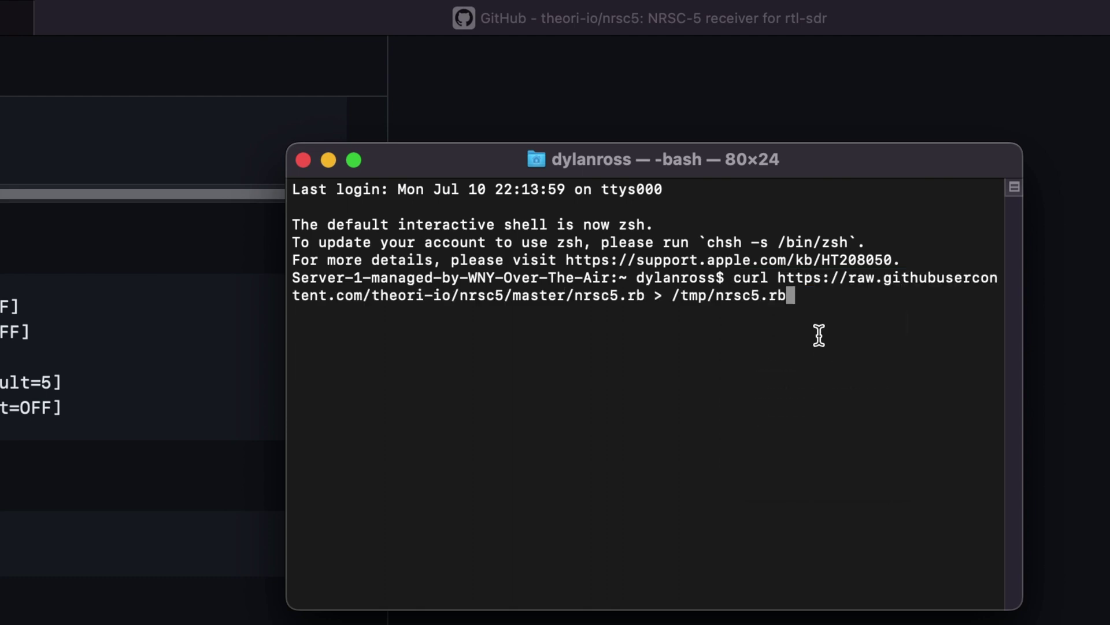
{"action": "key", "text": "Return"}
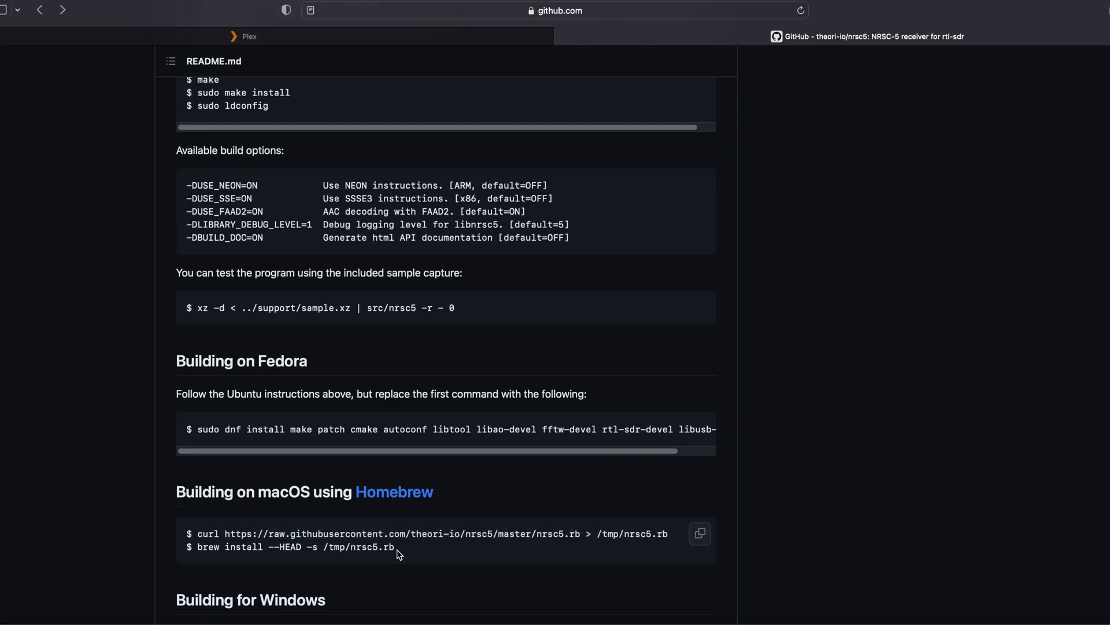
Step: Run brew install --HEAD -s /tmp/nrsc5.rb to build nrsc5, then close Terminal
{"action": "left_click_drag", "start_coordinate": [398, 554], "coordinate": [202, 544]}
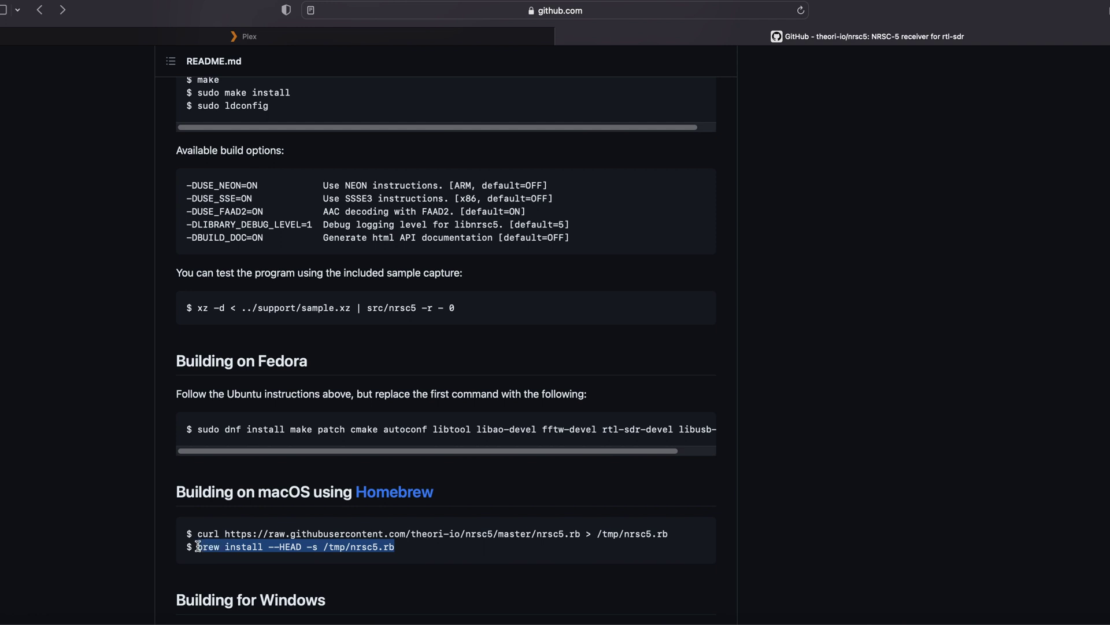
{"action": "key", "text": "super+Tab"}
{"action": "right_click", "coordinate": [919, 217]}
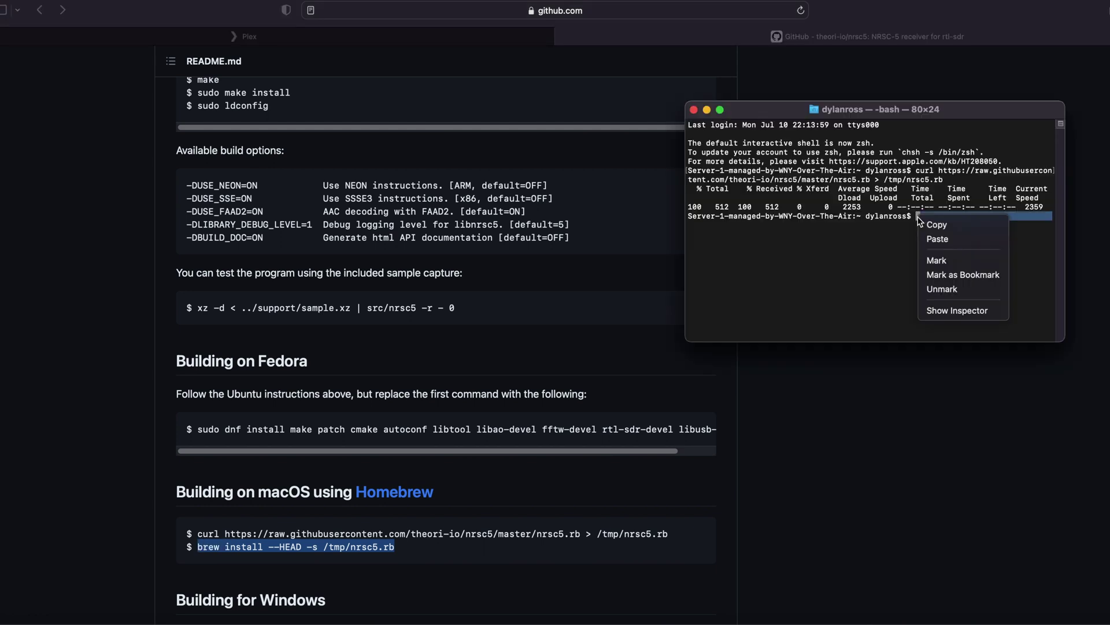
{"action": "left_click", "coordinate": [940, 239]}
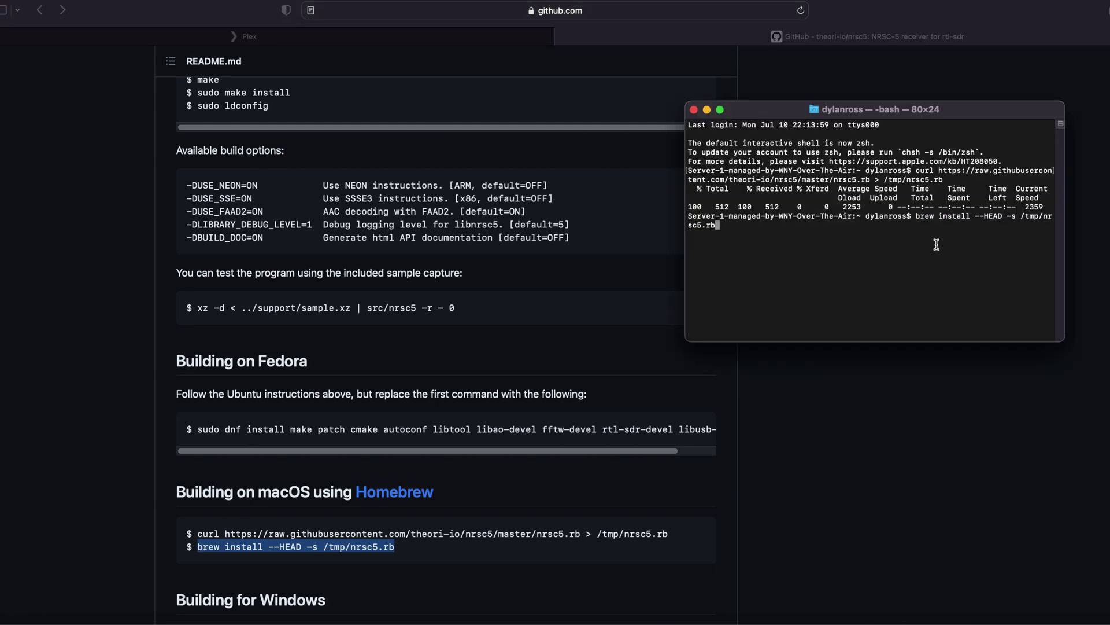
{"action": "key", "text": "Return"}
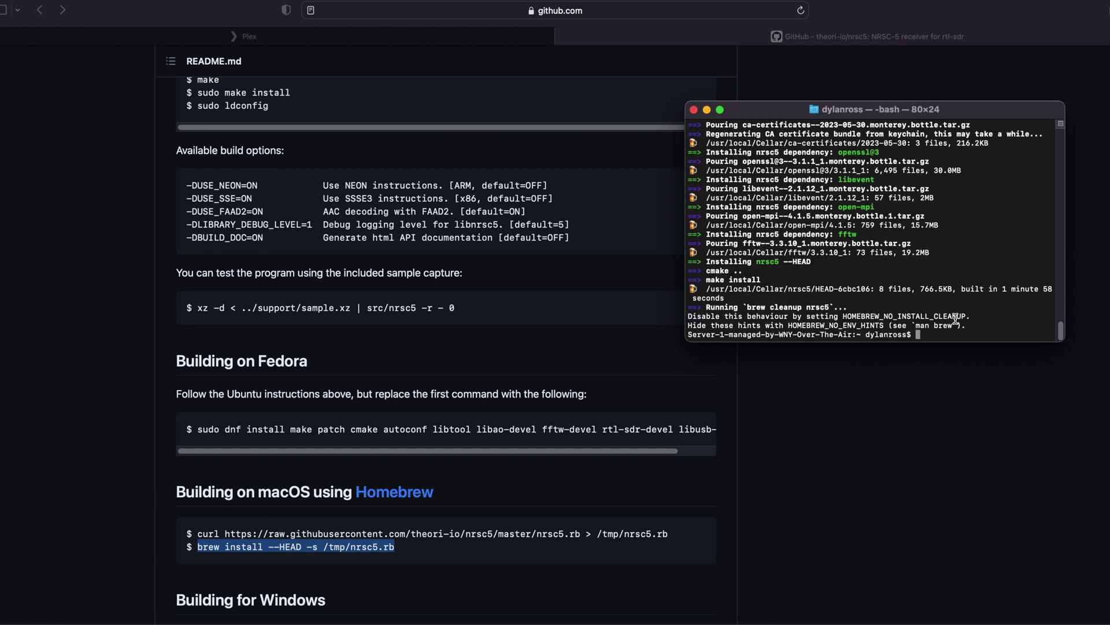
{"action": "left_click", "coordinate": [693, 109]}
Step: Return to the hdfm repository README and scroll to the macOS M1 install command
{"action": "left_click", "coordinate": [470, 116]}
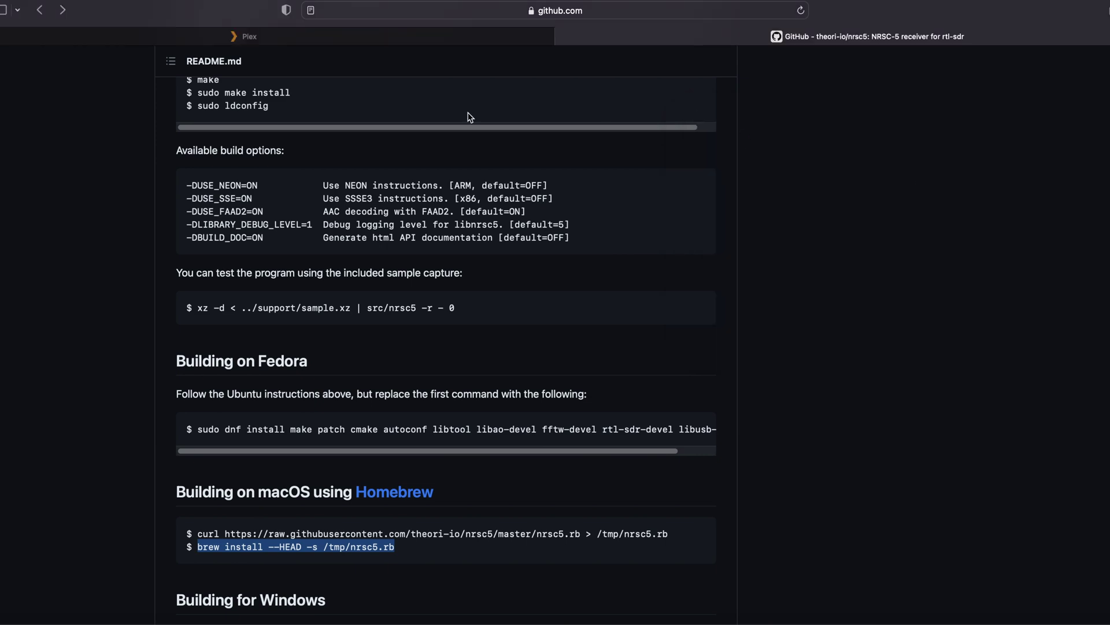
{"action": "key", "text": "super+bracketleft"}
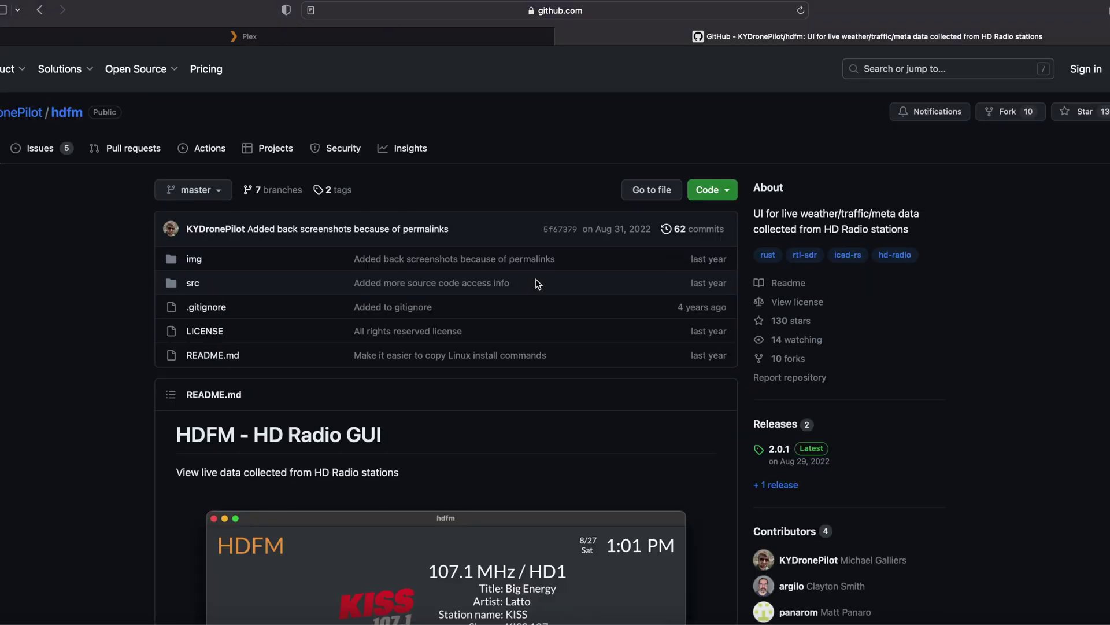
{"action": "scroll", "coordinate": [468, 357], "scroll_direction": "down", "scroll_amount": 10}
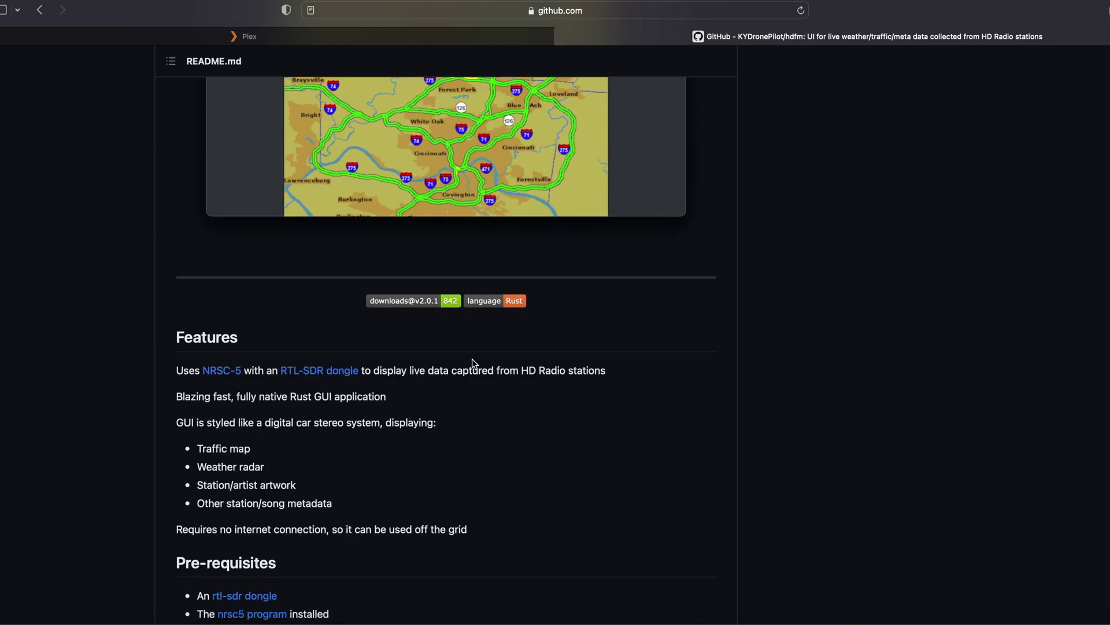
{"action": "scroll", "coordinate": [428, 413], "scroll_direction": "down", "scroll_amount": 5}
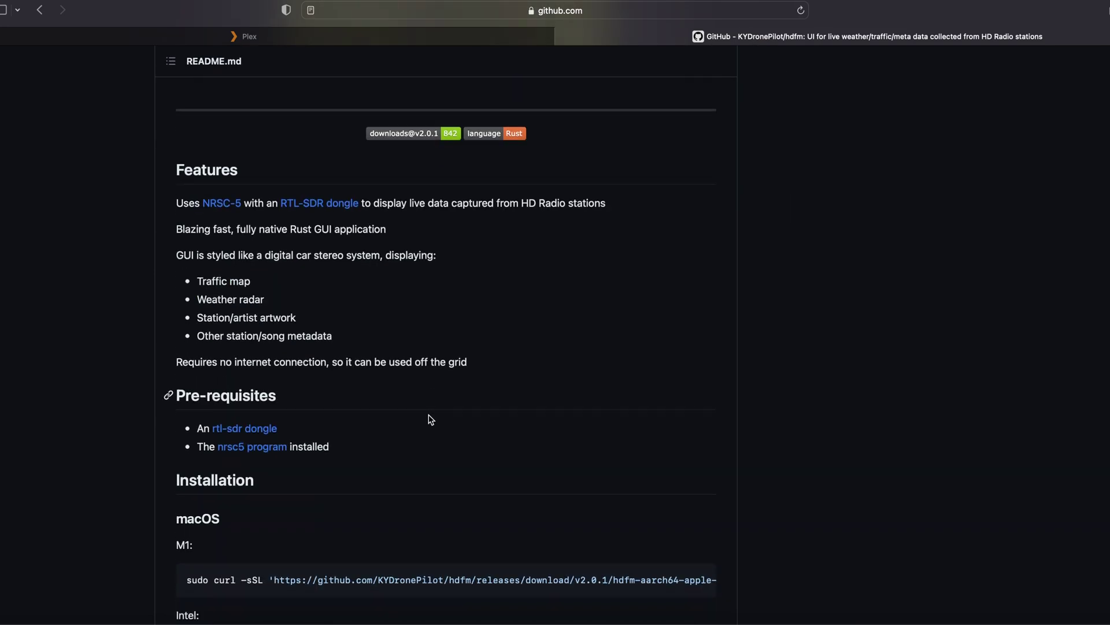
{"action": "scroll", "coordinate": [430, 418], "scroll_direction": "down", "scroll_amount": 1}
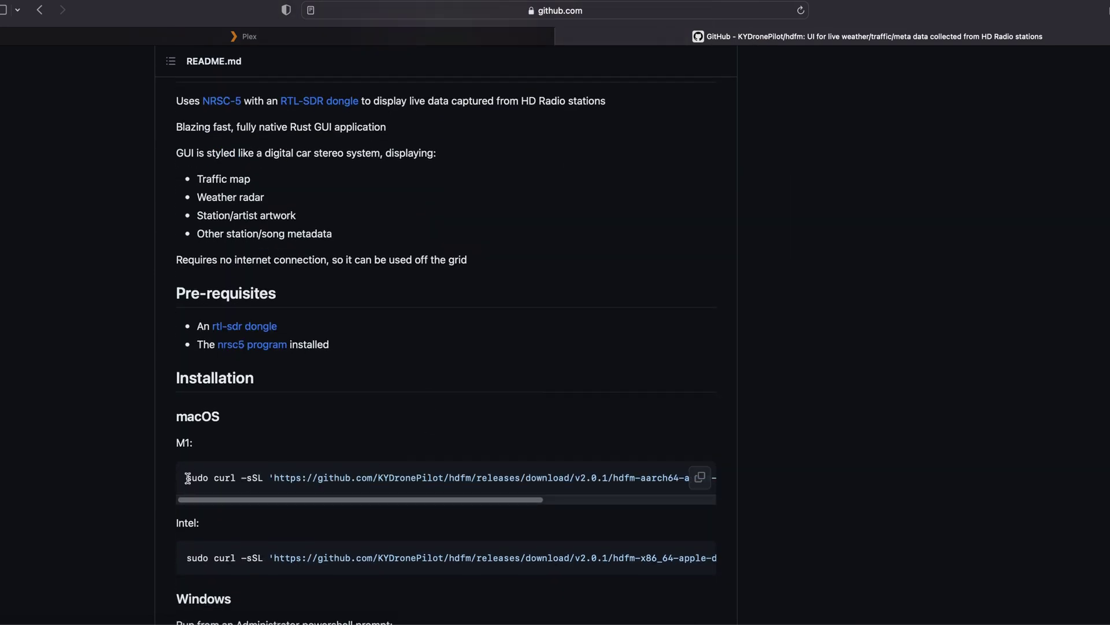
{"action": "left_click_drag", "start_coordinate": [188, 478], "coordinate": [738, 474]}
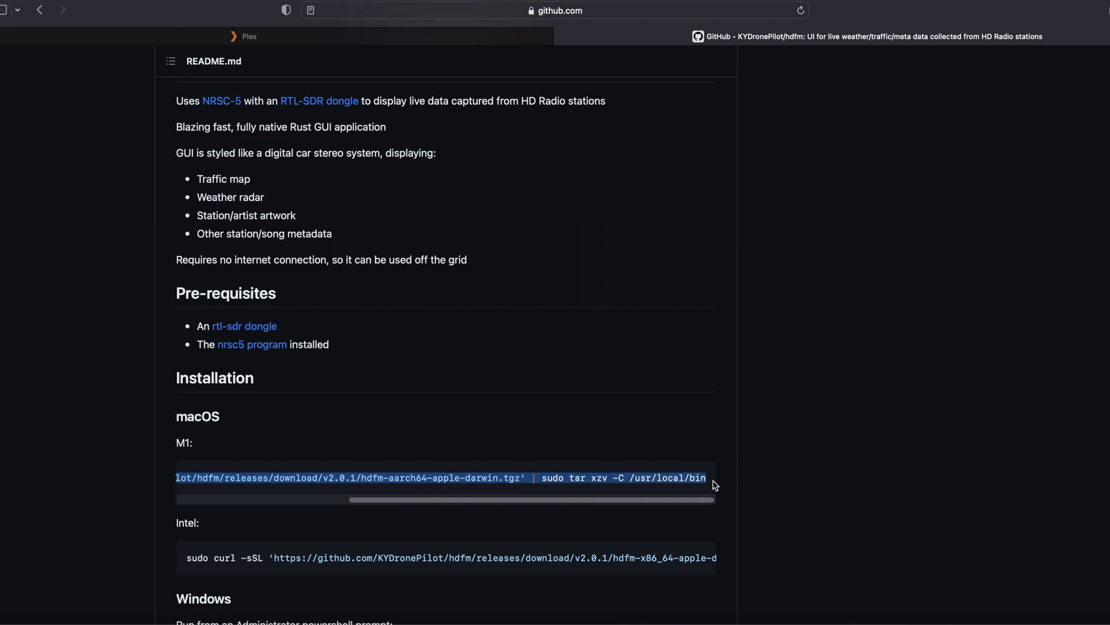
{"action": "left_click", "coordinate": [393, 528]}
Step: Scroll further and copy the Intel HDFM install command
{"action": "scroll", "coordinate": [395, 529], "scroll_direction": "down", "scroll_amount": 2}
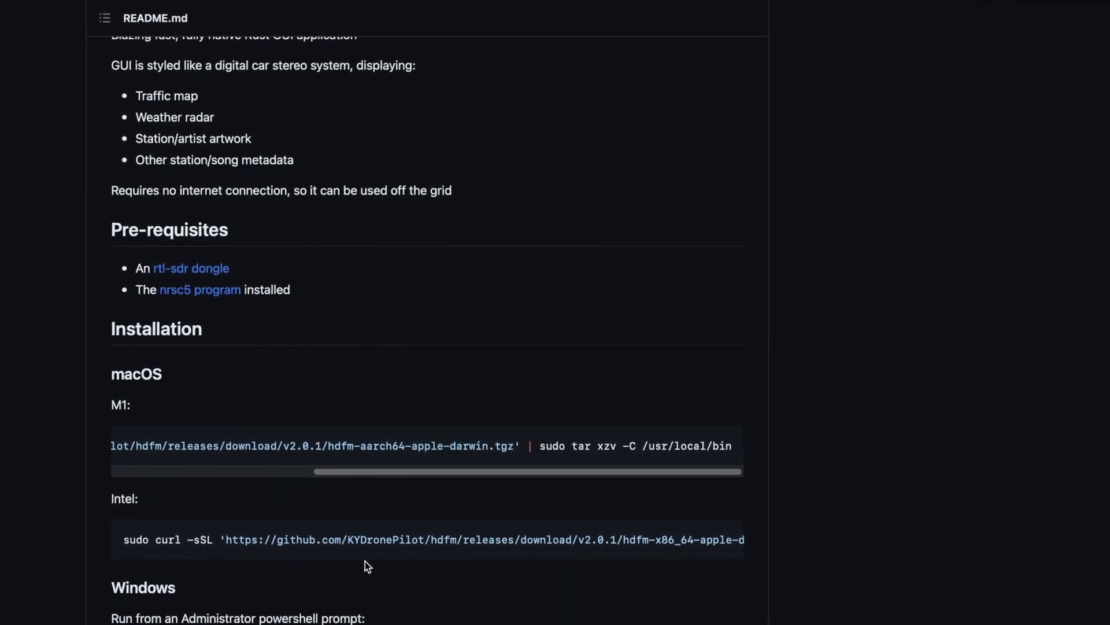
{"action": "scroll", "coordinate": [724, 542], "scroll_direction": "right", "scroll_amount": 10}
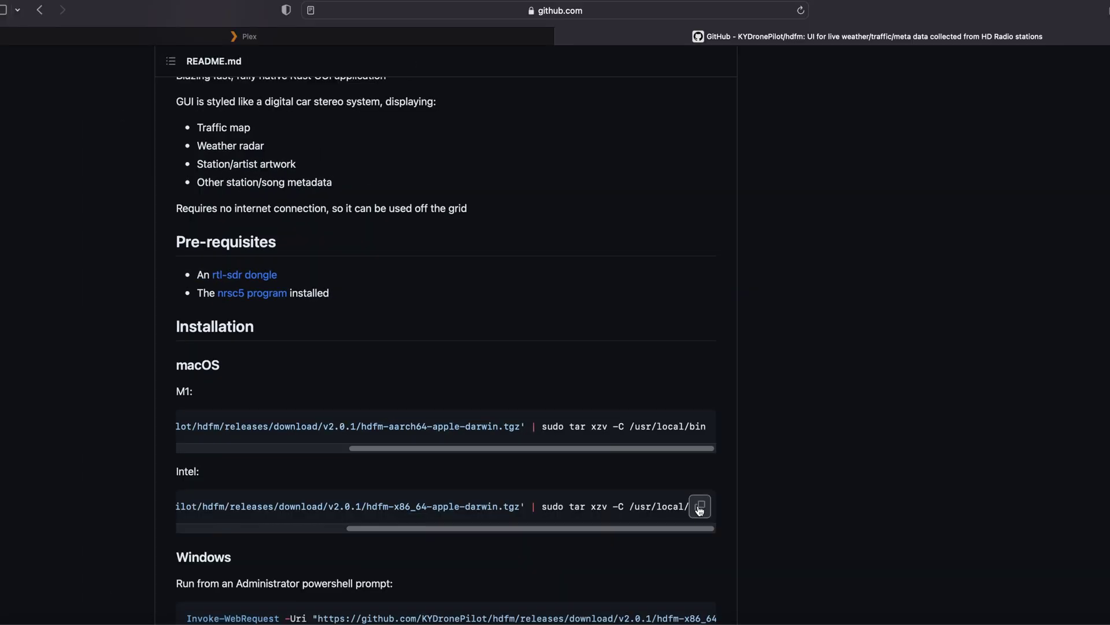
{"action": "left_click", "coordinate": [700, 507]}
Step: Run the Intel install command in Terminal, authorising it with the account password, then close the window
{"action": "right_click", "coordinate": [867, 186]}
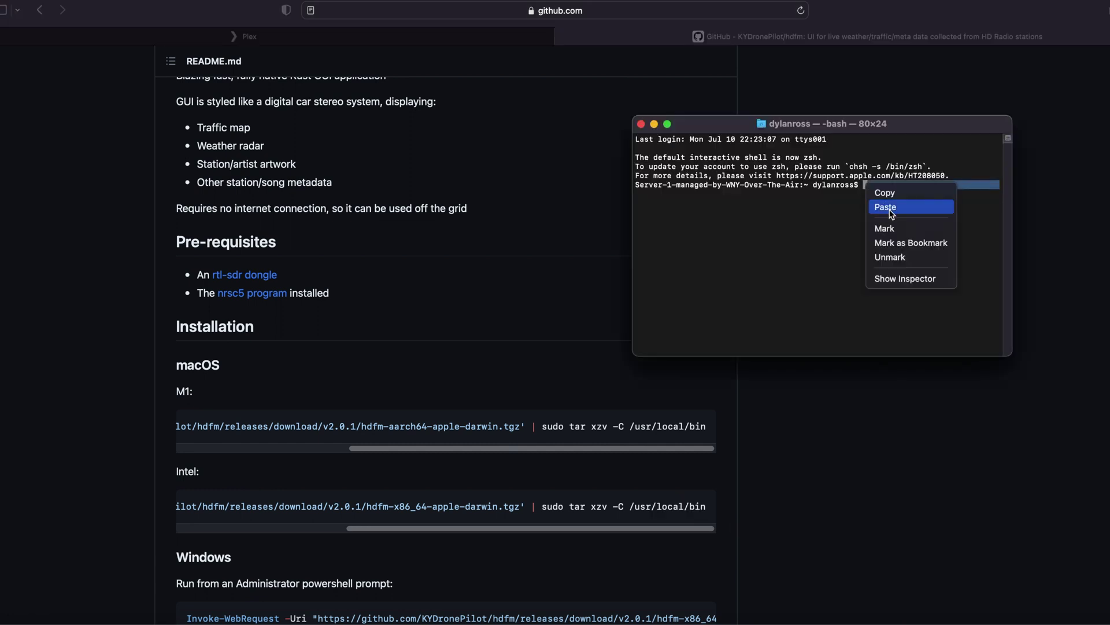
{"action": "left_click", "coordinate": [889, 209]}
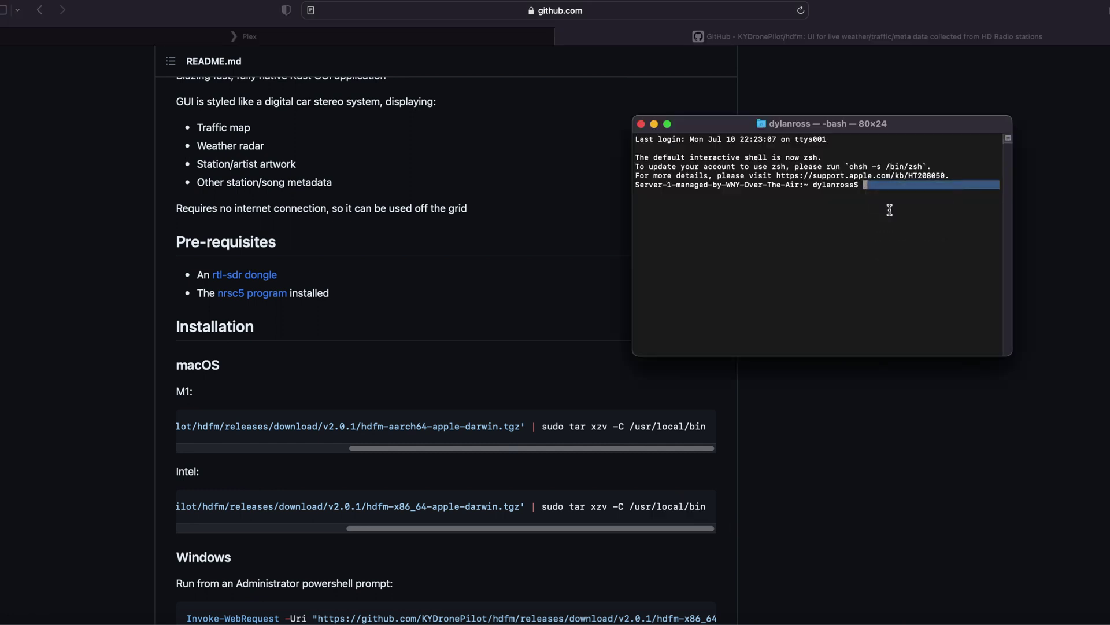
{"action": "key", "text": "Return"}
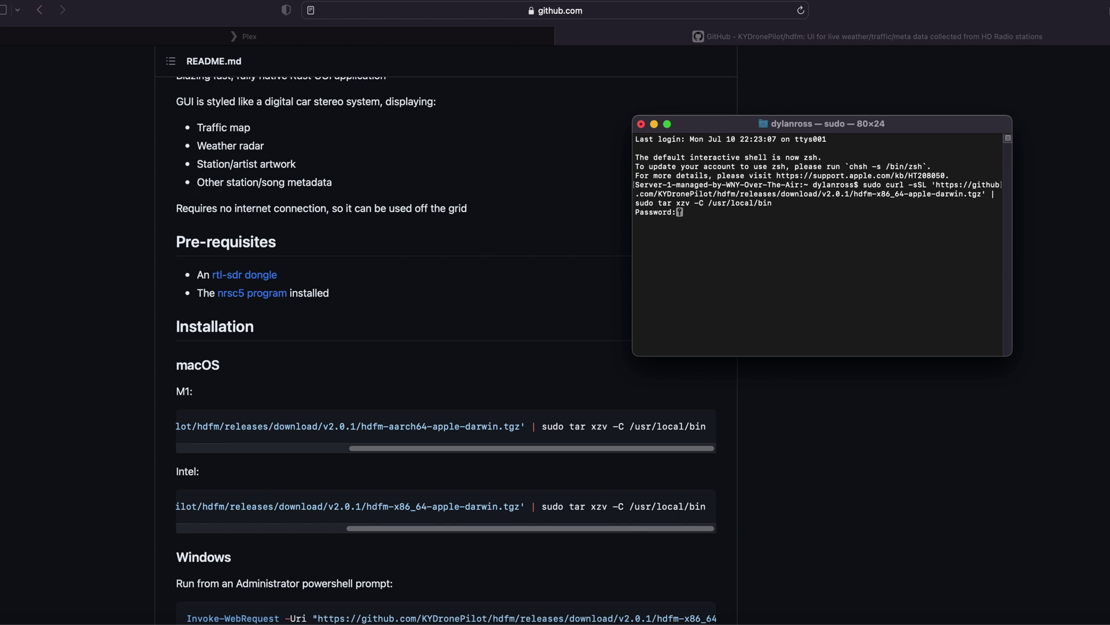
{"action": "key", "text": "Return"}
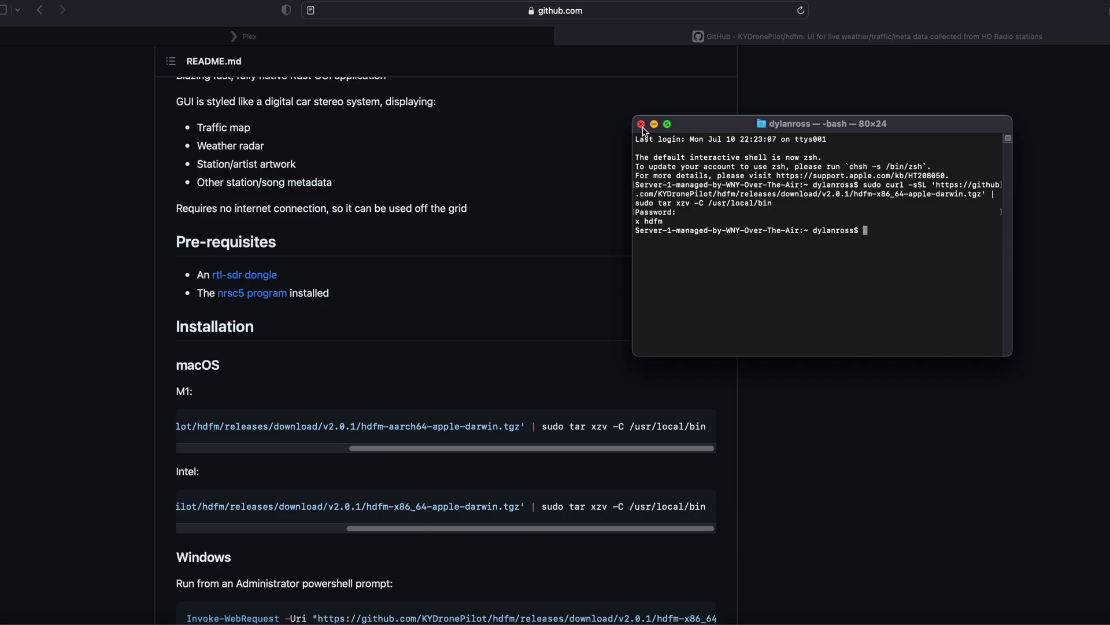
{"action": "key", "text": "super+w"}
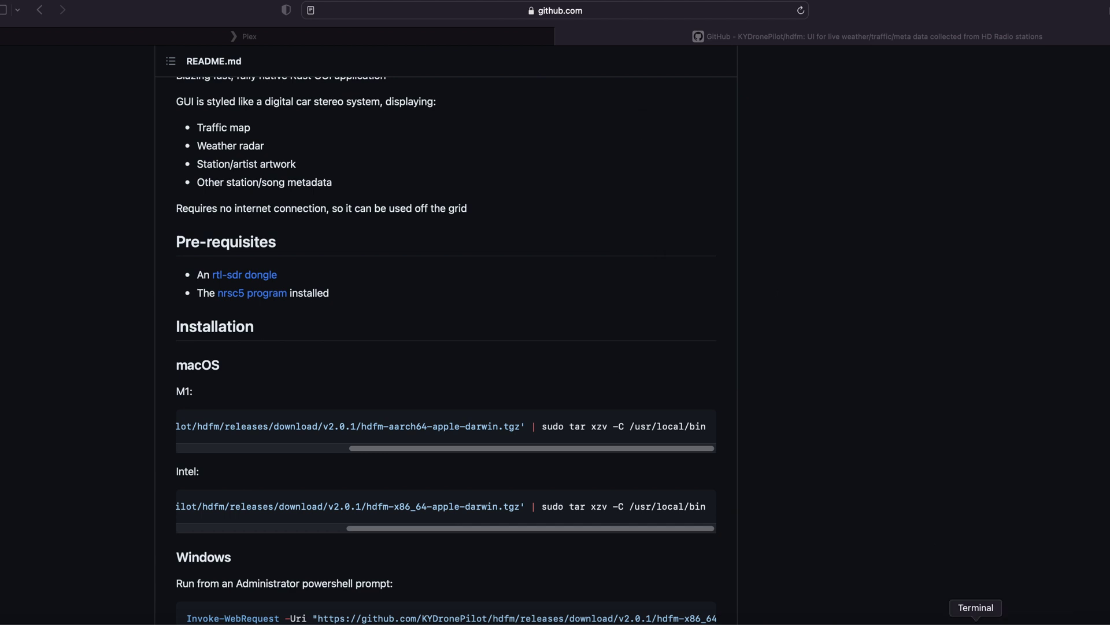
Step: In a fresh Terminal window, run hdfm 99.9 1 to tune HDFM to 99.9 MHz HD1
{"action": "left_click", "coordinate": [976, 620]}
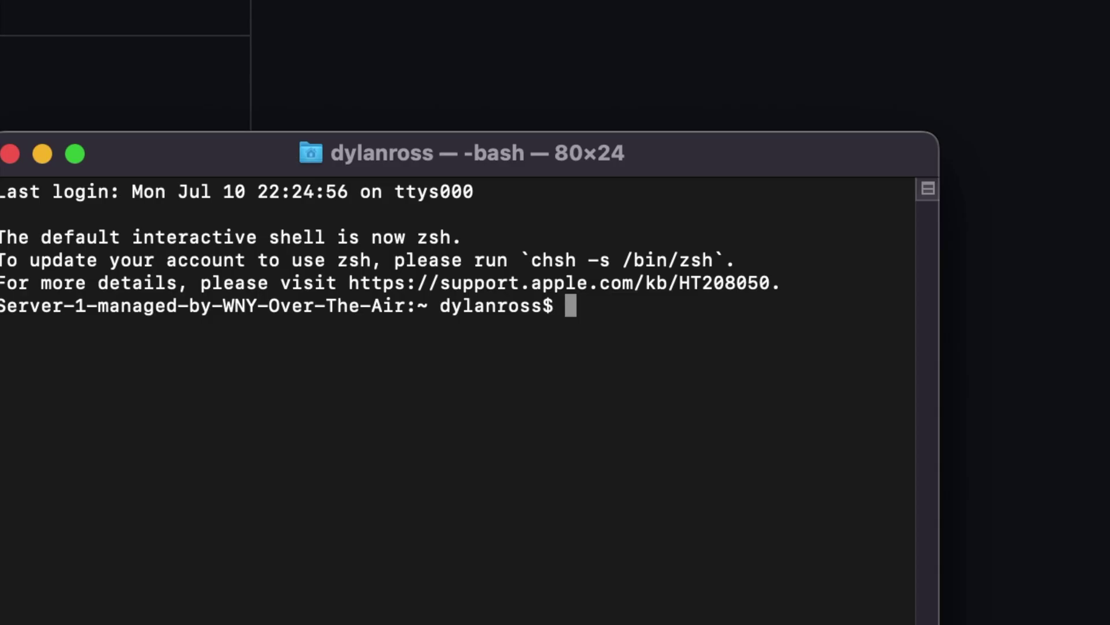
{"action": "type", "text": "hdf"}
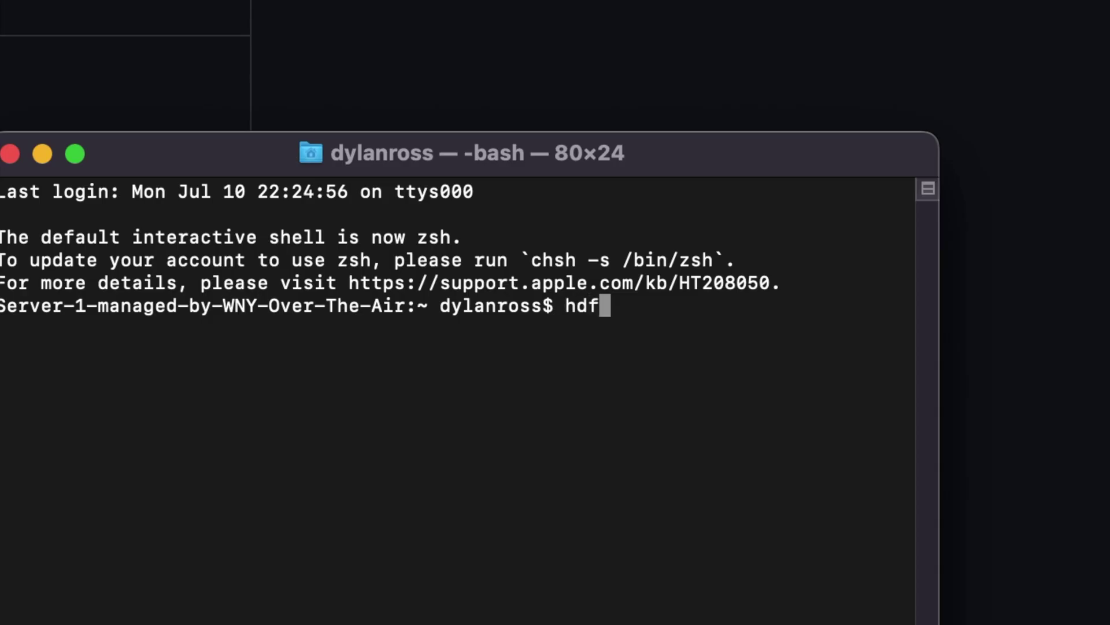
{"action": "type", "text": "m 99"}
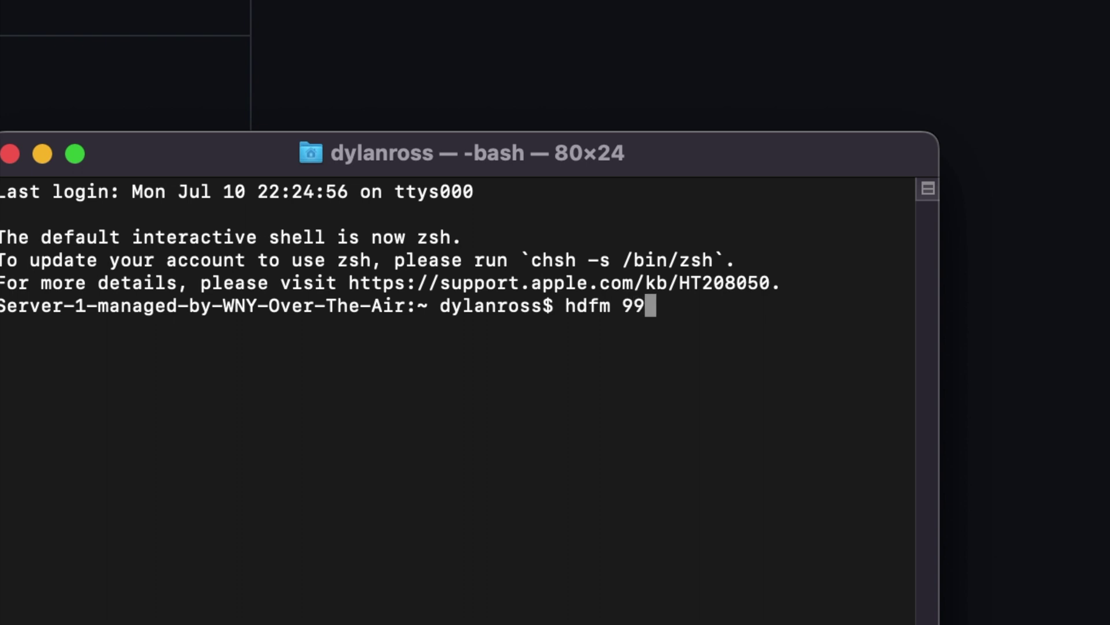
{"action": "type", "text": ".9"}
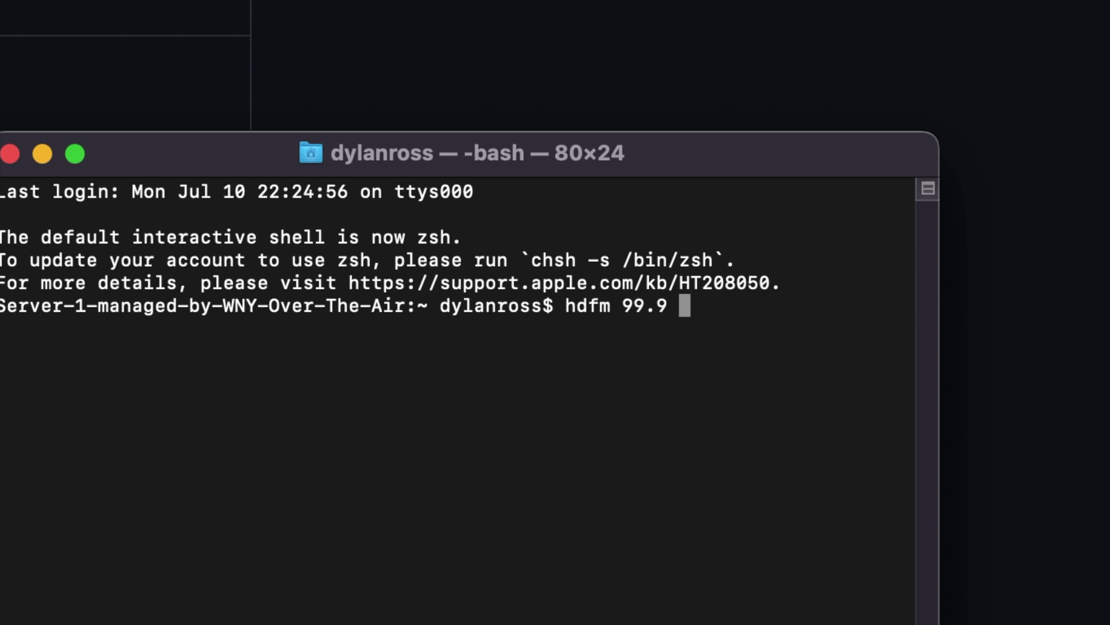
{"action": "type", "text": "1"}
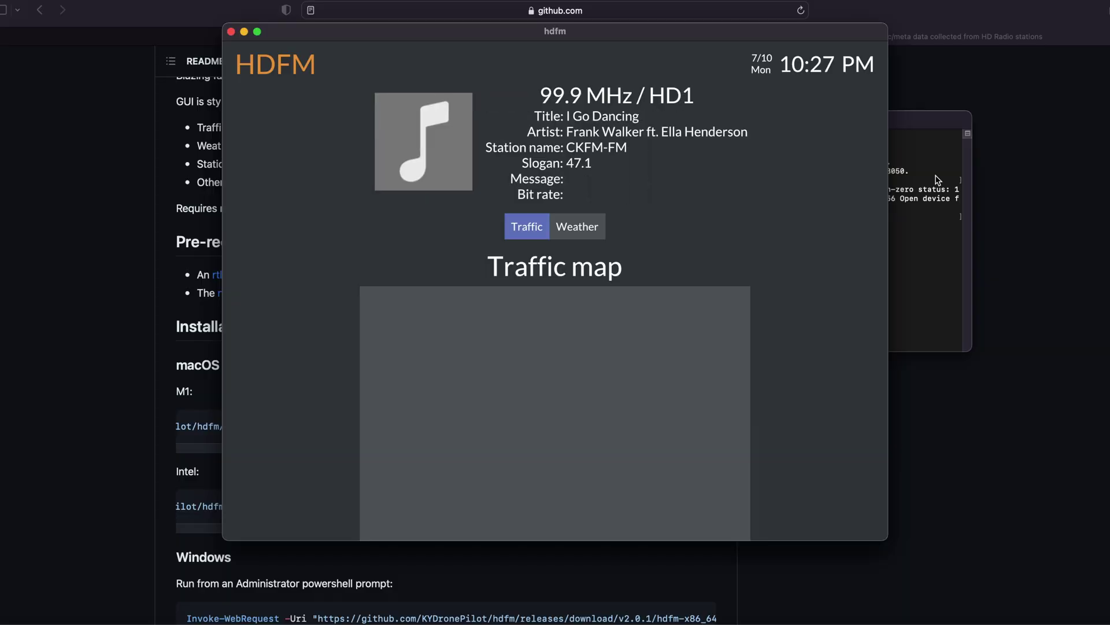
Step: Switch HDFM's 99.9 Virgin Radio view from the traffic map to the Weather radar
{"action": "scroll", "coordinate": [556, 289], "scroll_direction": "down", "scroll_amount": 5}
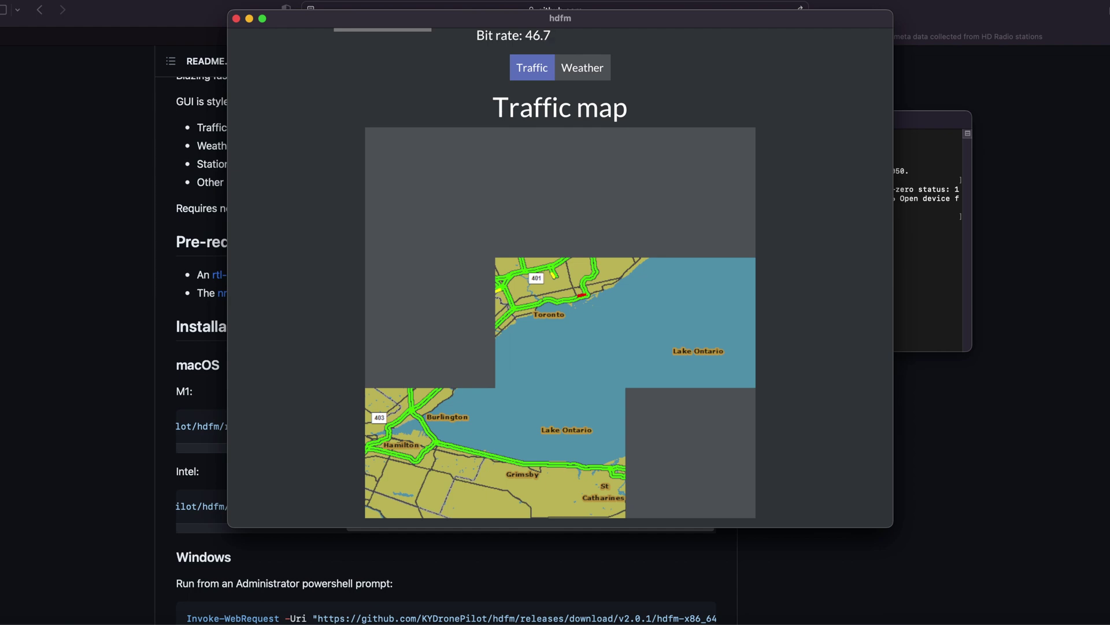
{"action": "scroll", "coordinate": [888, 100], "scroll_direction": "up", "scroll_amount": 3}
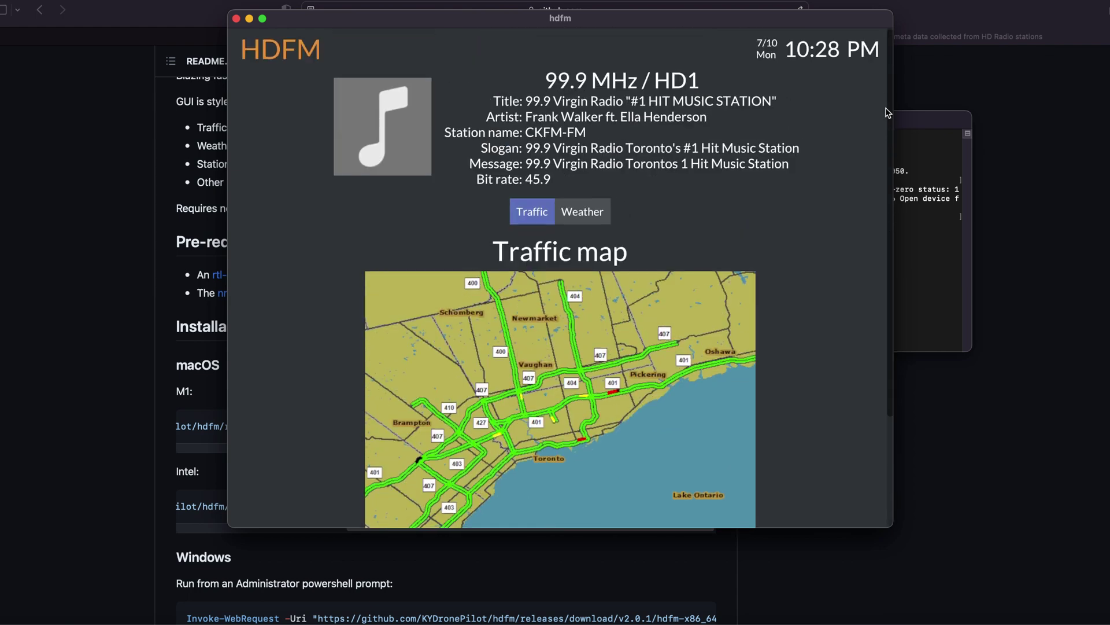
{"action": "left_click", "coordinate": [581, 213]}
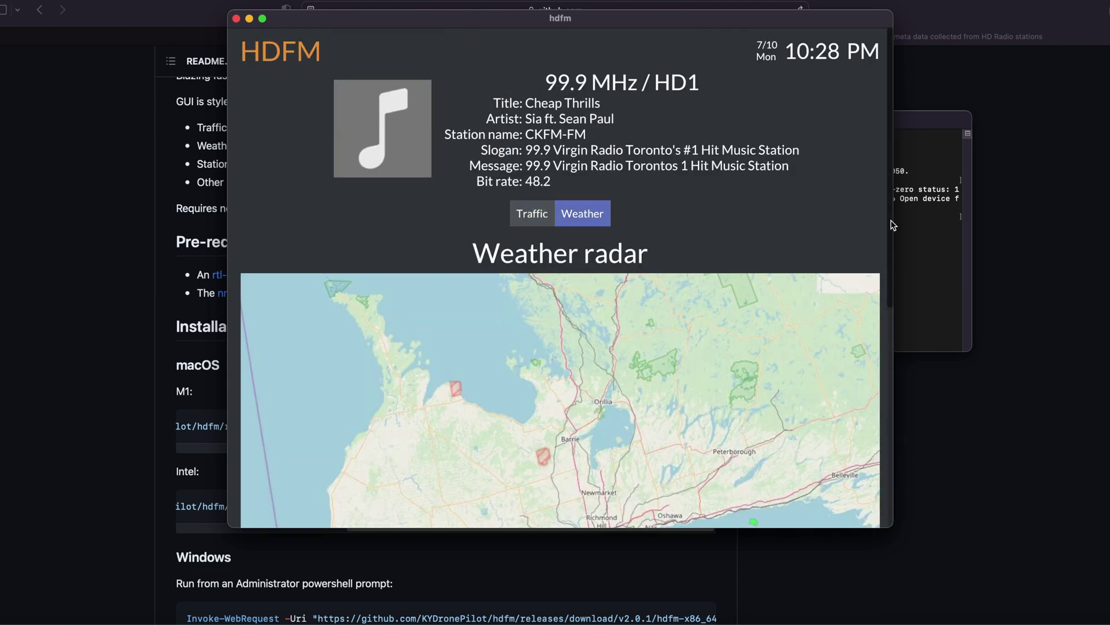
{"action": "left_click_drag", "start_coordinate": [891, 229], "coordinate": [883, 383]}
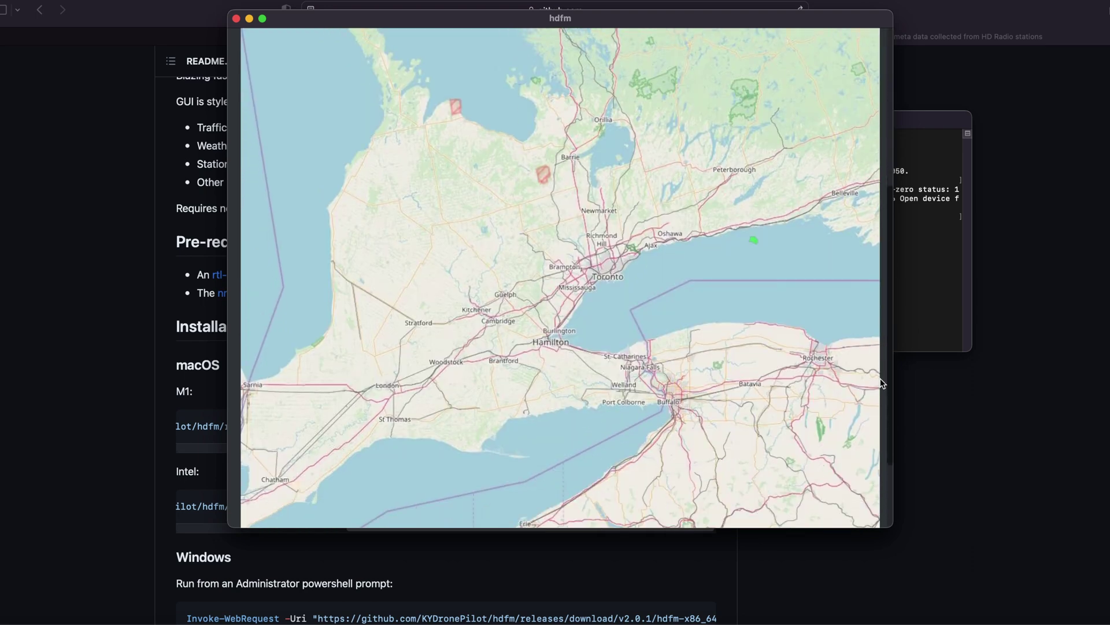
{"action": "scroll", "coordinate": [883, 383], "scroll_direction": "down", "scroll_amount": 5}
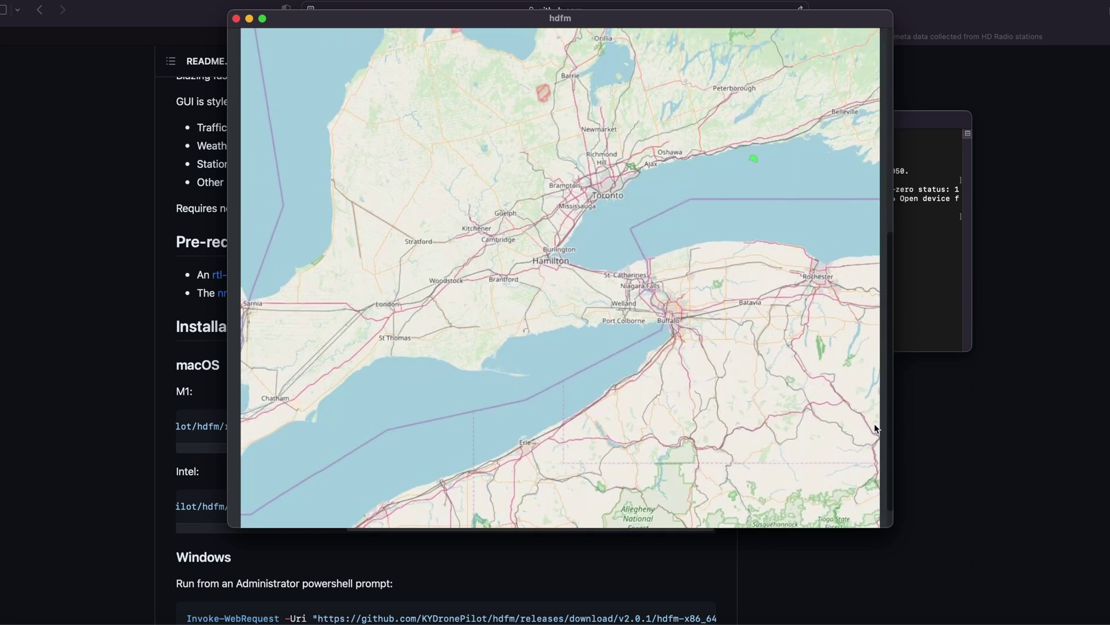
{"action": "scroll", "coordinate": [835, 158], "scroll_direction": "up", "scroll_amount": 10}
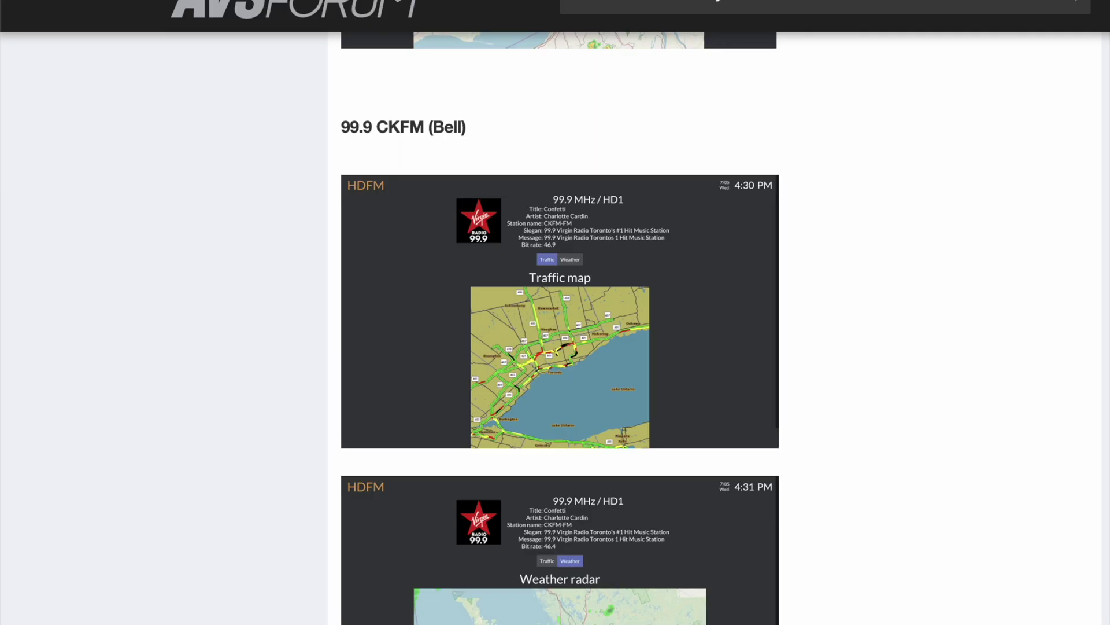
Step: Scroll up the AVS Forum thread to the 92.9 WBUF (Townsquare Media) screenshots
{"action": "scroll", "coordinate": [560, 328], "scroll_direction": "up", "scroll_amount": 9}
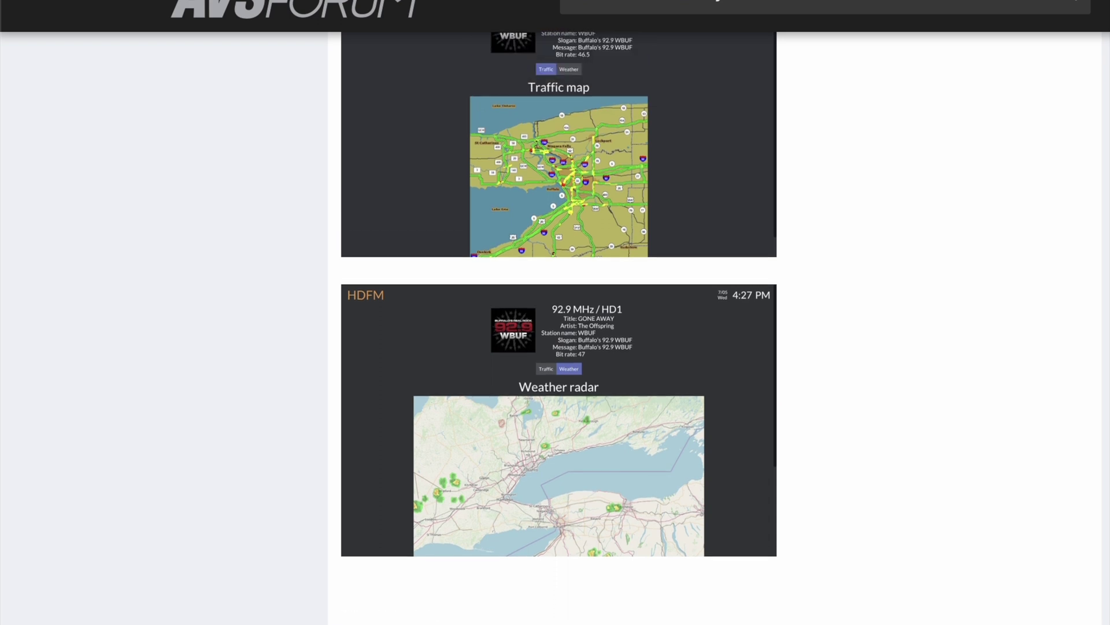
{"action": "scroll", "coordinate": [559, 327], "scroll_direction": "up", "scroll_amount": 2}
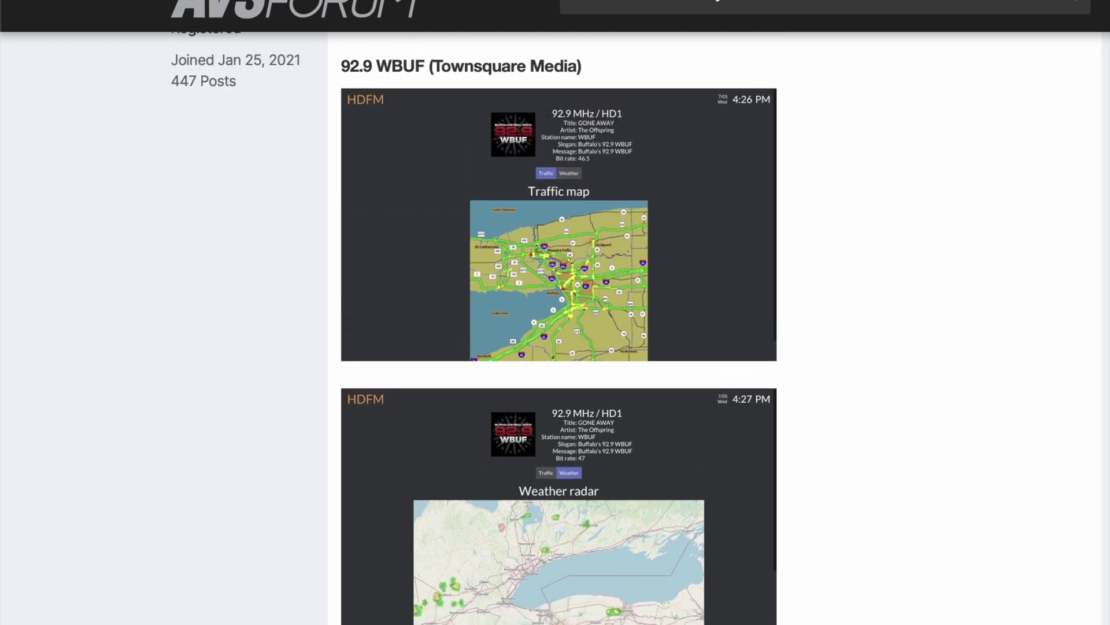